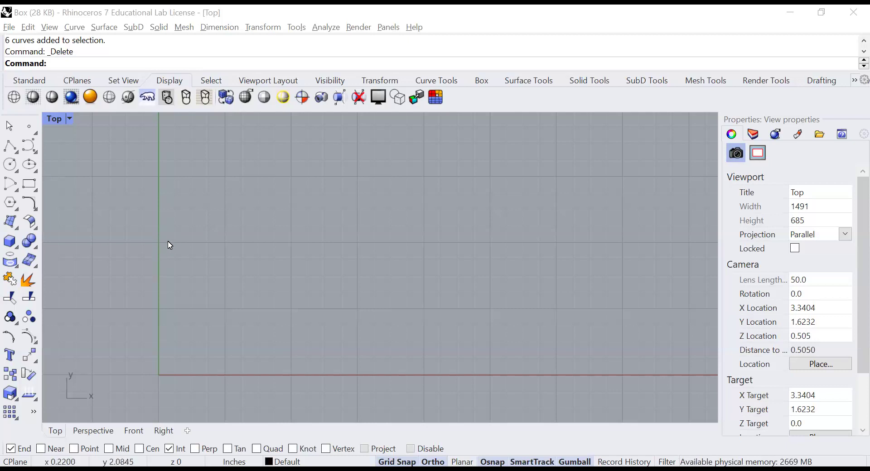
pyautogui.scroll(5, 166, 256)
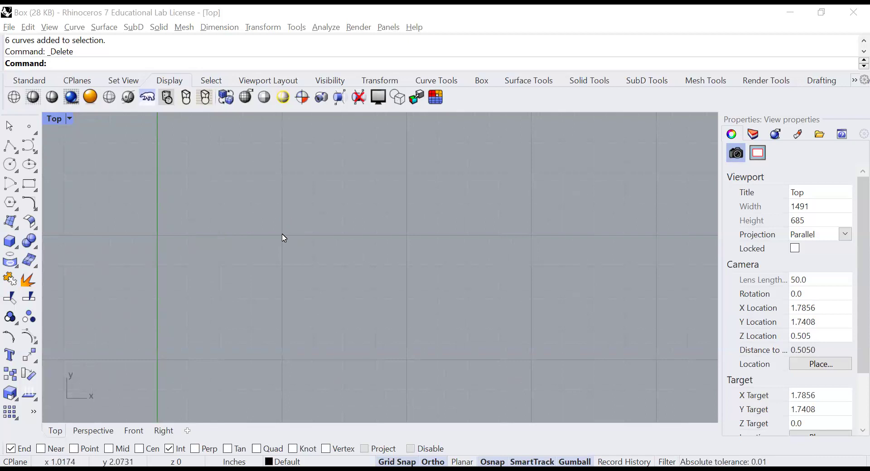
pyautogui.scroll(-3, 396, 241)
pyautogui.scroll(-2, 394, 239)
pyautogui.scroll(-6, 381, 255)
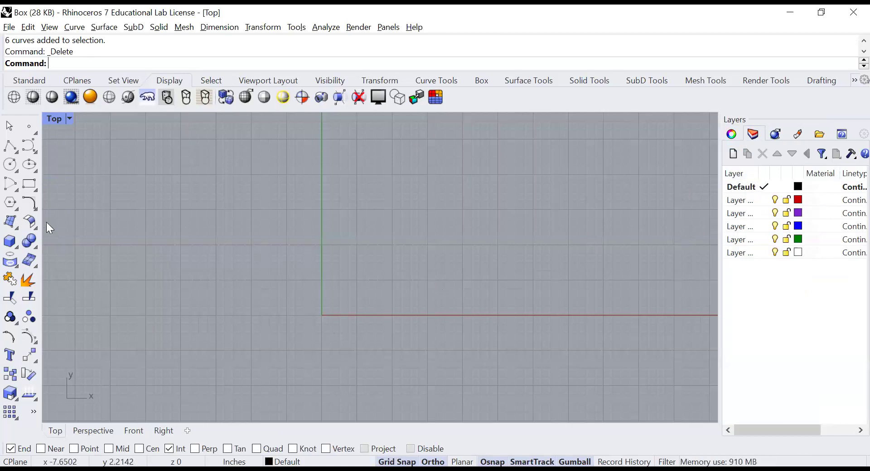
# Draw a vertical polyline segment 3.125 in long, starting at 0,0 and running up the Y axis
pyautogui.click(10, 146)
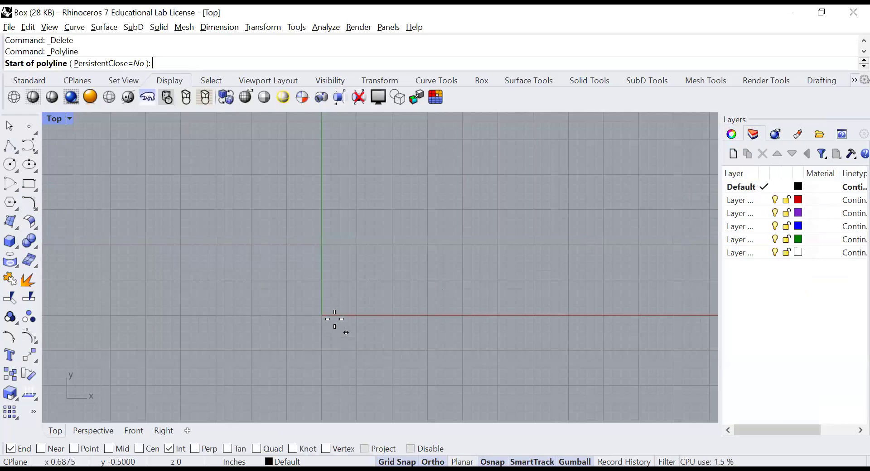
pyautogui.scroll(3, 323, 315)
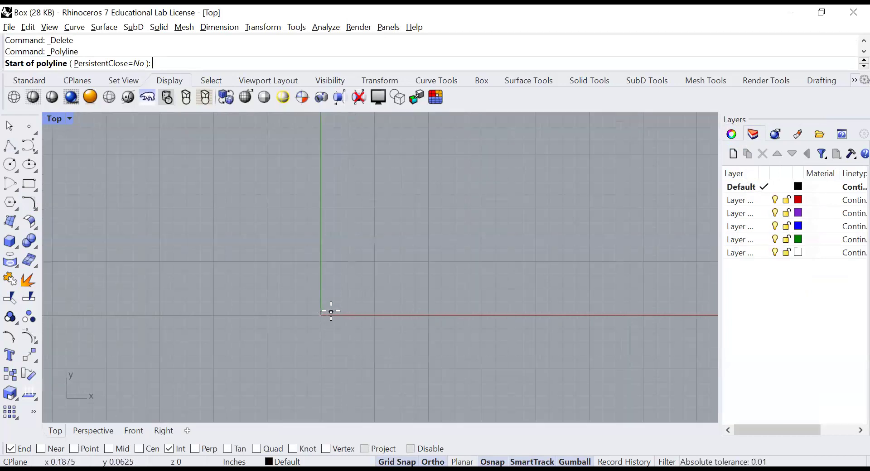
pyautogui.write('0,0')
pyautogui.press('Return')
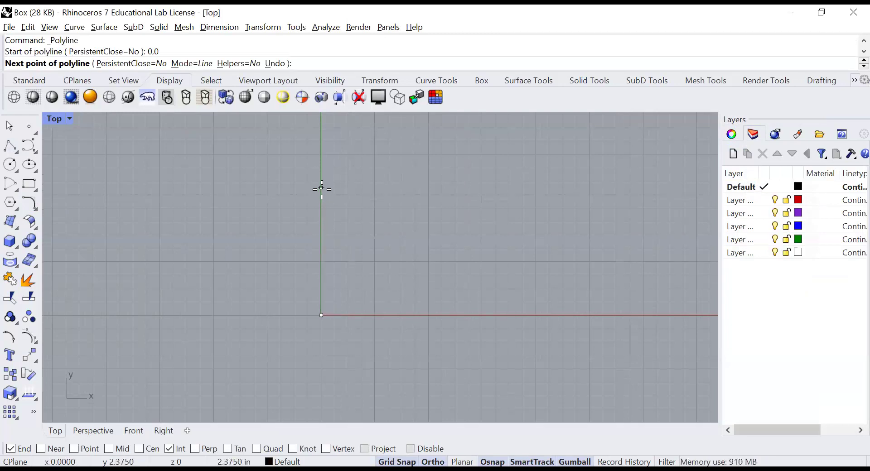
pyautogui.write('3.125')
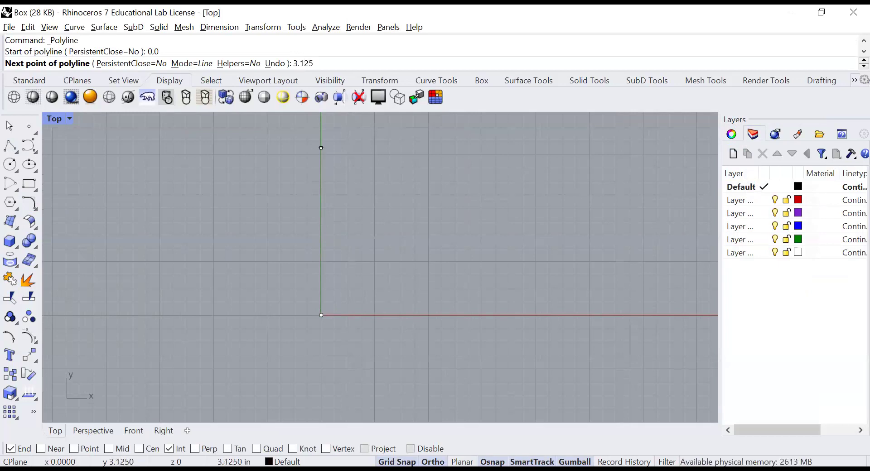
pyautogui.press('Return')
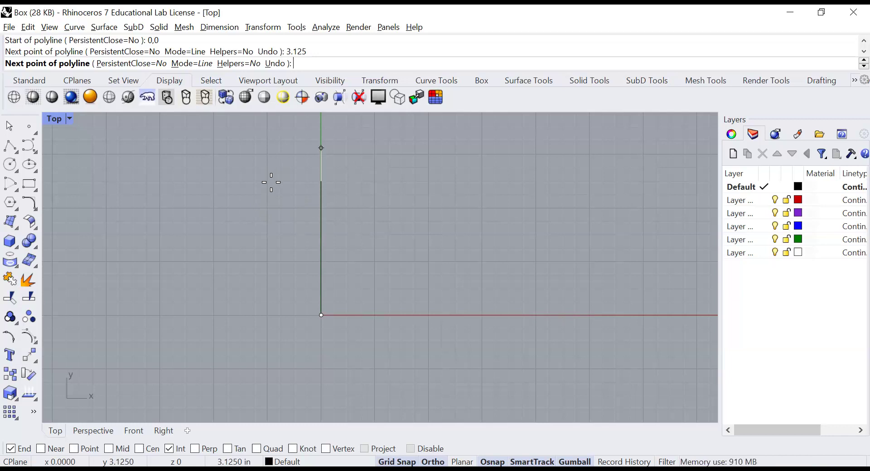
pyautogui.click(278, 179)
pyautogui.press('Return')
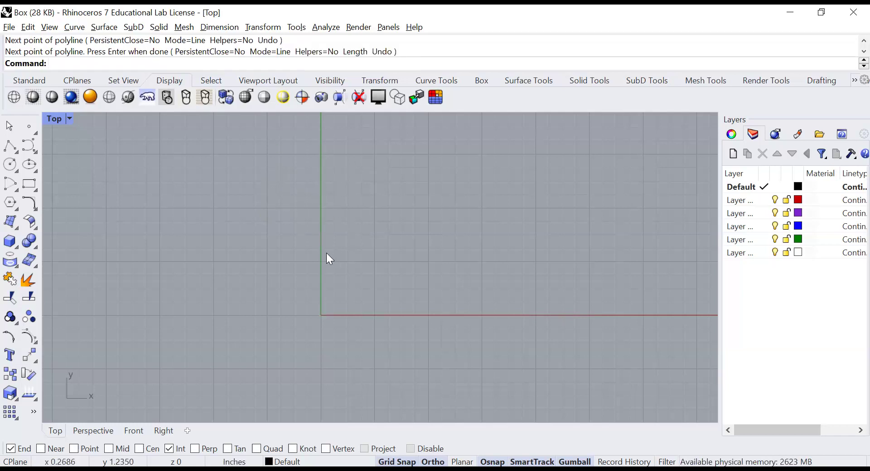
# Repeat the Polyline command to redraw the 3.125 in vertical segment from 0,0
pyautogui.press('Return')
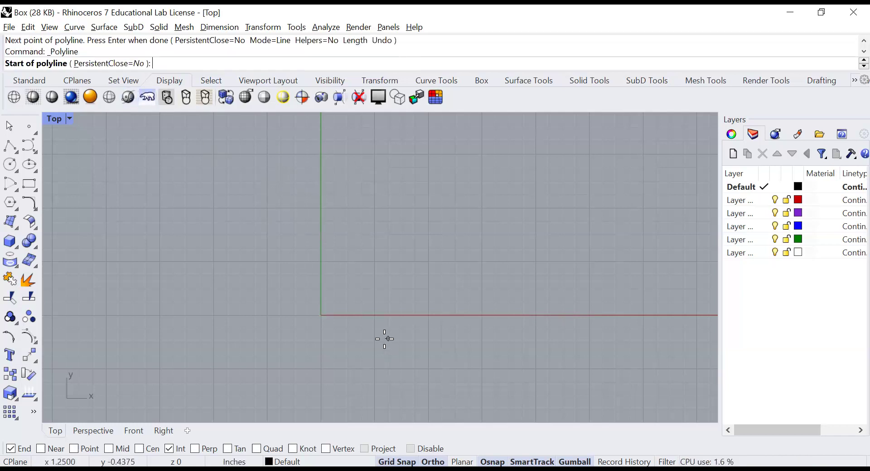
pyautogui.write('0,0')
pyautogui.press('Return')
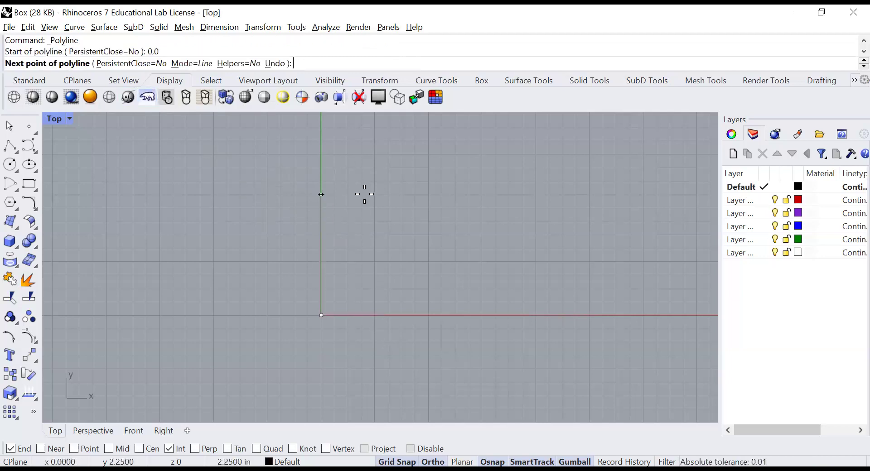
pyautogui.write('3.125')
pyautogui.press('Return')
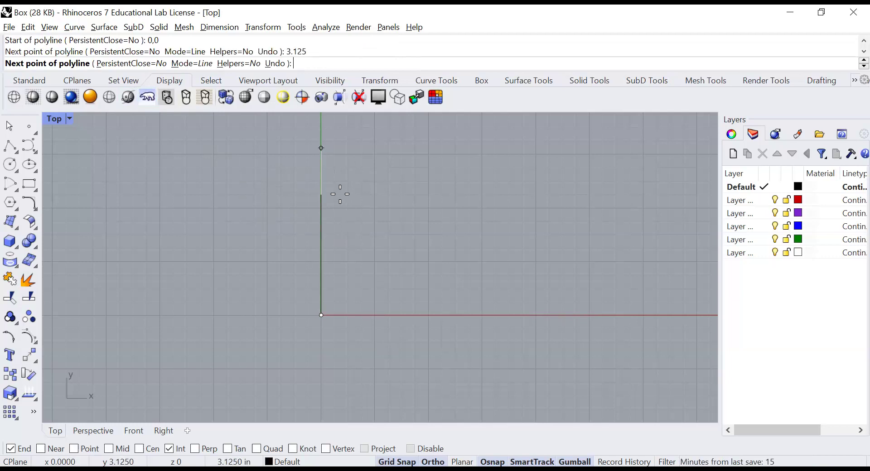
pyautogui.click(292, 198)
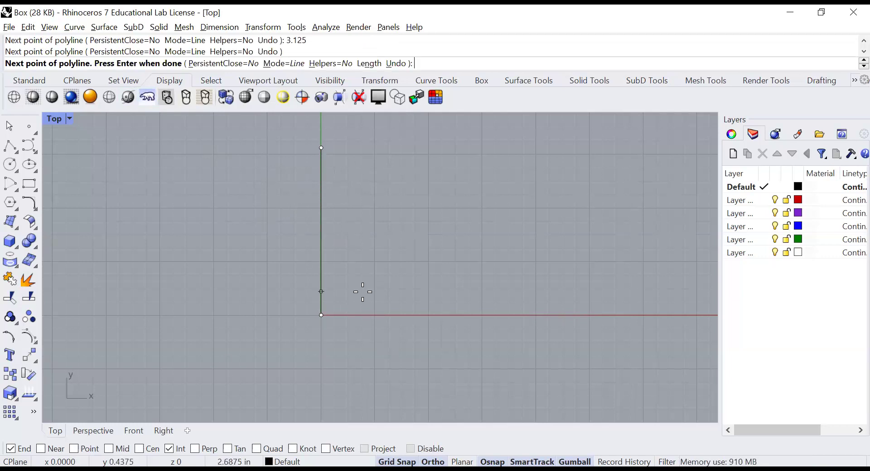
pyautogui.scroll(-5, 381, 250)
pyautogui.press('Return')
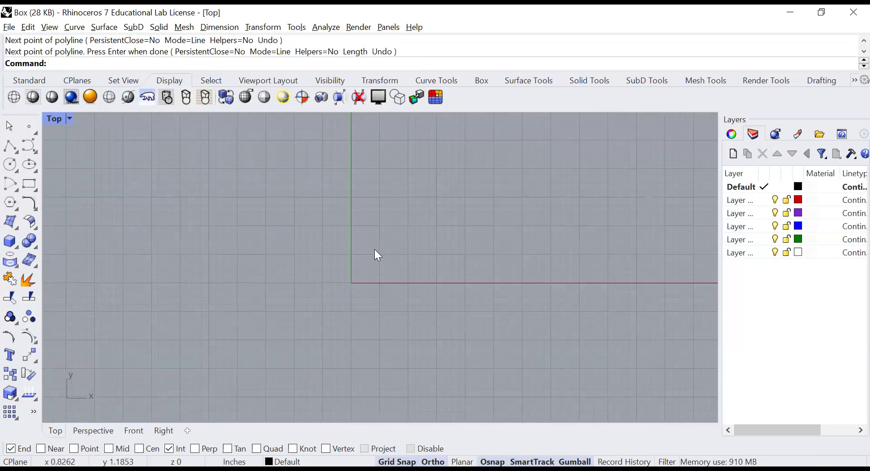
# Undo back through the earlier deletion, and delete all the restored vertical curves again
pyautogui.hotkey('ctrl', 'z')
pyautogui.press('Escape')
pyautogui.moveTo(327, 292); pyautogui.dragTo(573, 179)
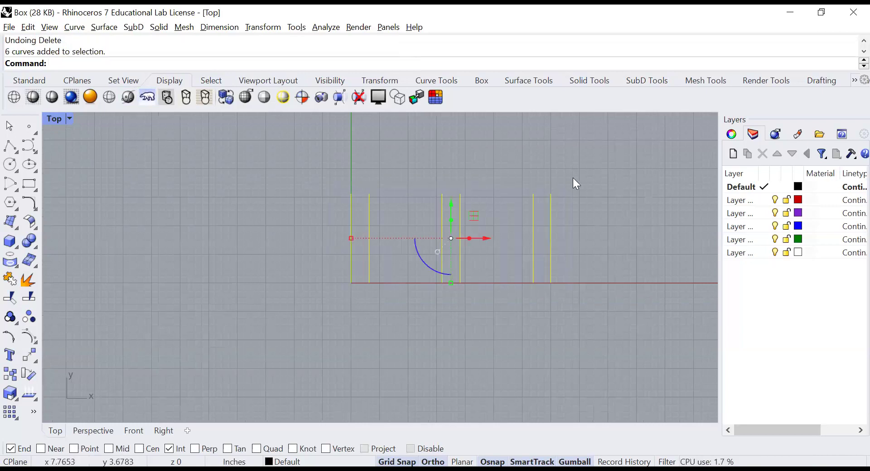
pyautogui.press('Delete')
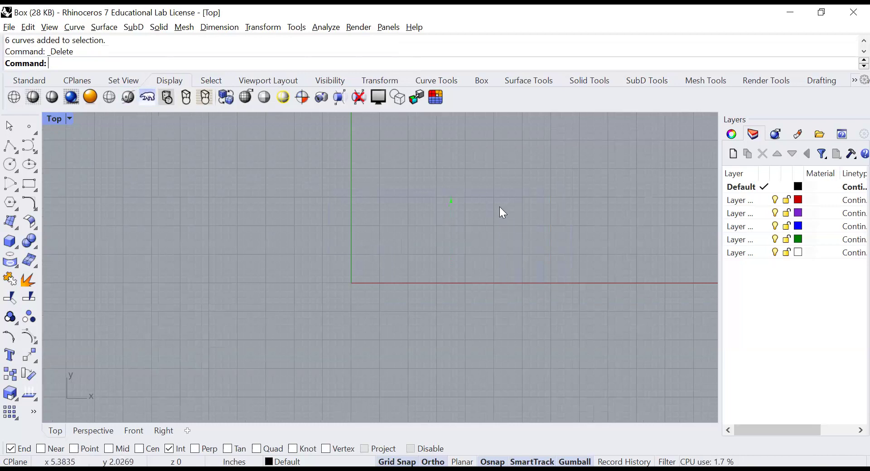
# Draw a vertical 3.125 in polyline up from the origin, and check the panel widths in the FlattenedBoxWithDimensions.jpg image
pyautogui.write('l')
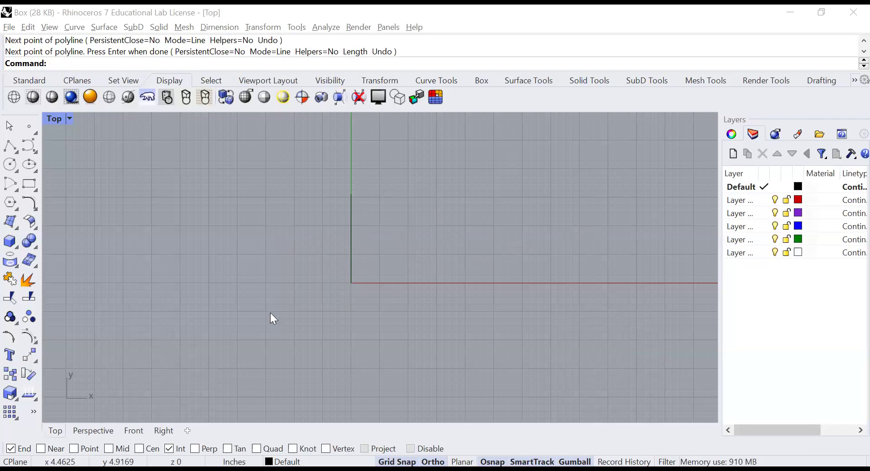
pyautogui.click(254, 469)
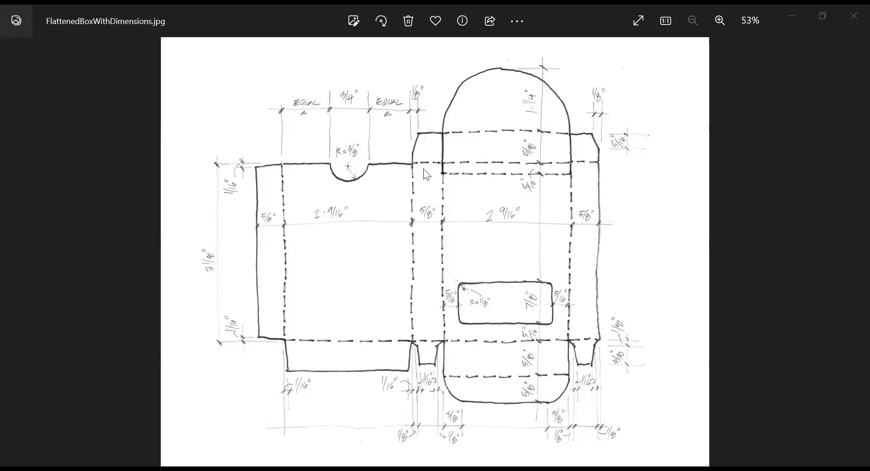
pyautogui.hotkey('alt', 'Tab')
# Offset the vertical line at the origin to the right by a distance of 2-9/19 in
pyautogui.write('Of')
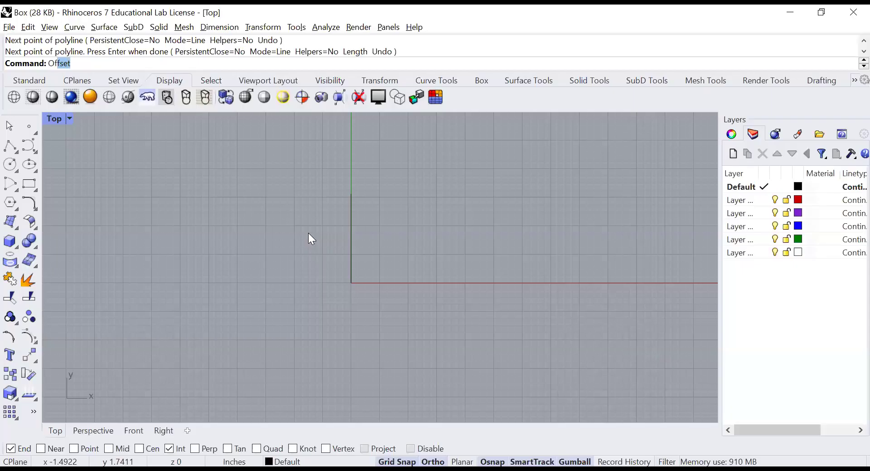
pyautogui.press('Return')
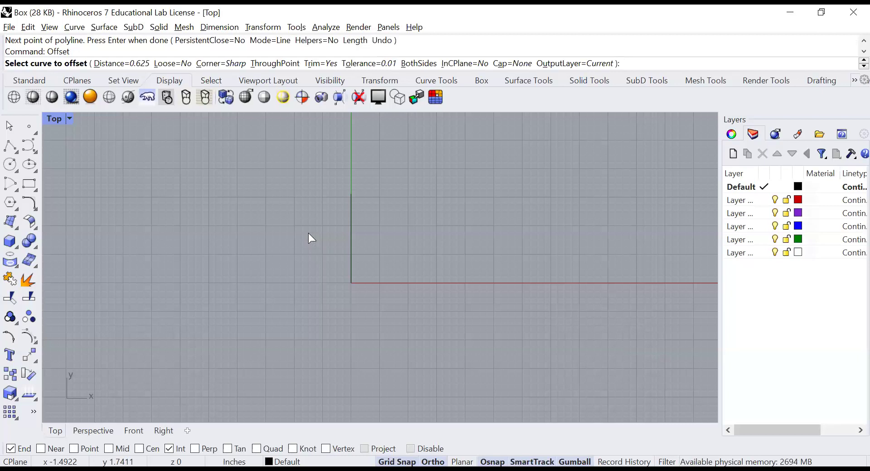
pyautogui.click(123, 64)
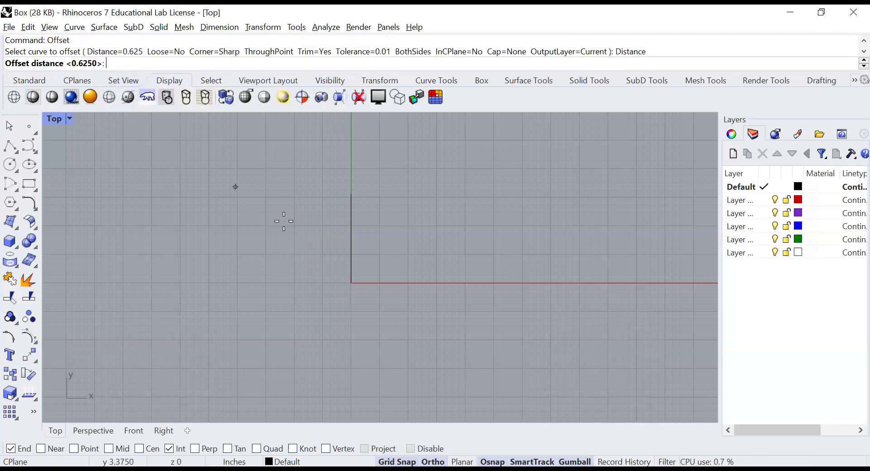
pyautogui.write('2-9/1')
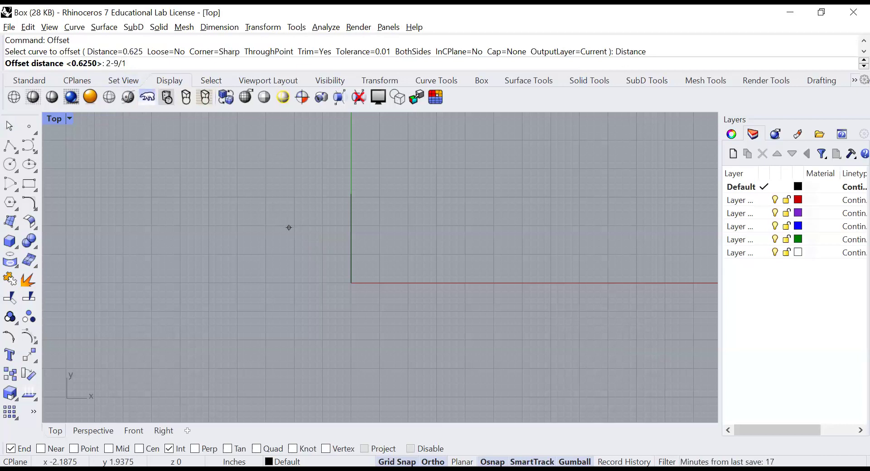
pyautogui.write('9')
pyautogui.press('Return')
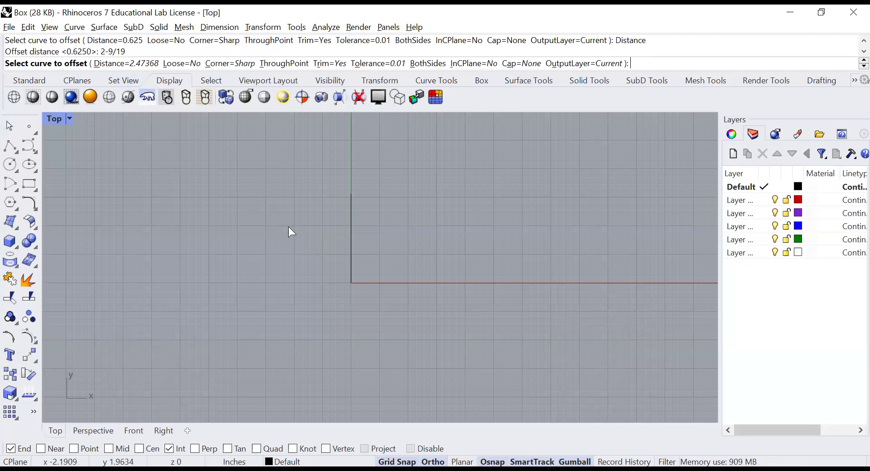
pyautogui.click(351, 259)
pyautogui.click(455, 248)
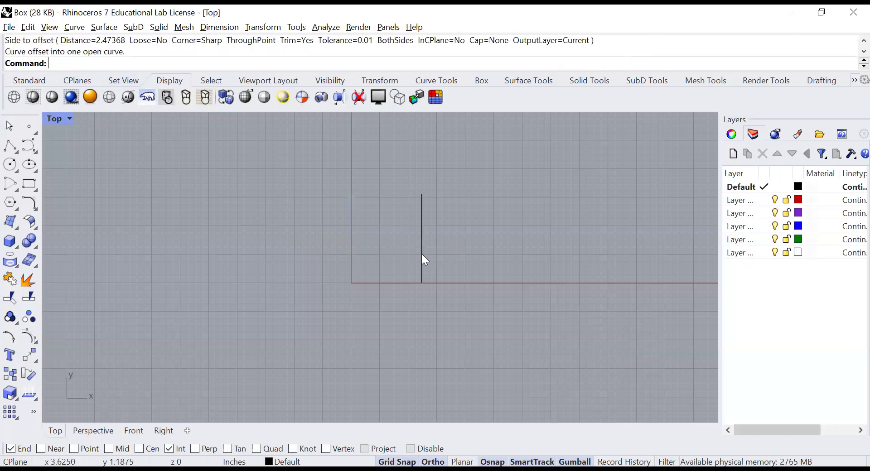
# Offset the new vertical line 0.625 in further to the right to form the narrow side panel
pyautogui.press('Return')
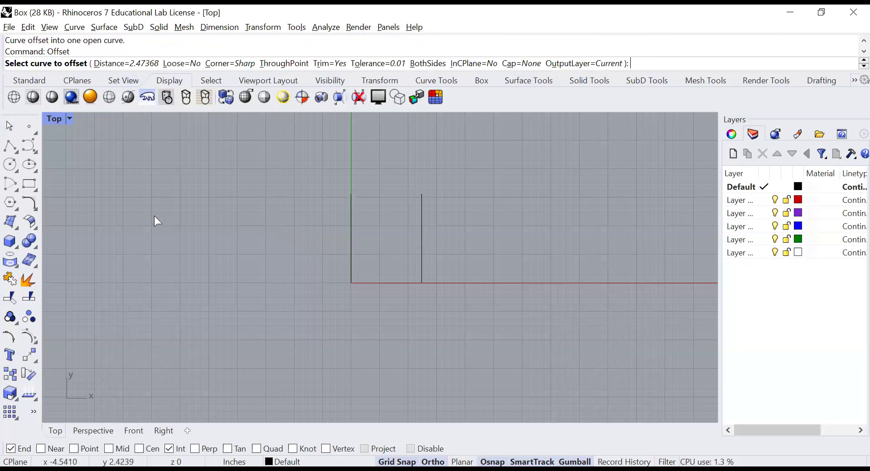
pyautogui.click(144, 64)
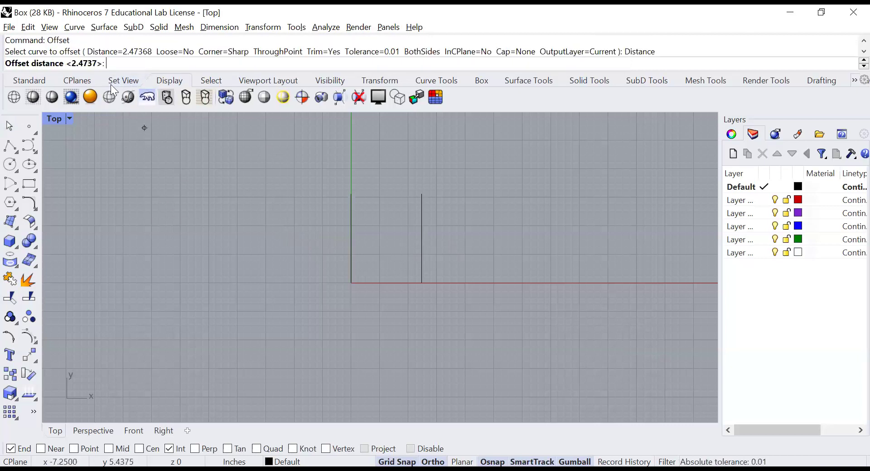
pyautogui.write('.625')
pyautogui.press('Return')
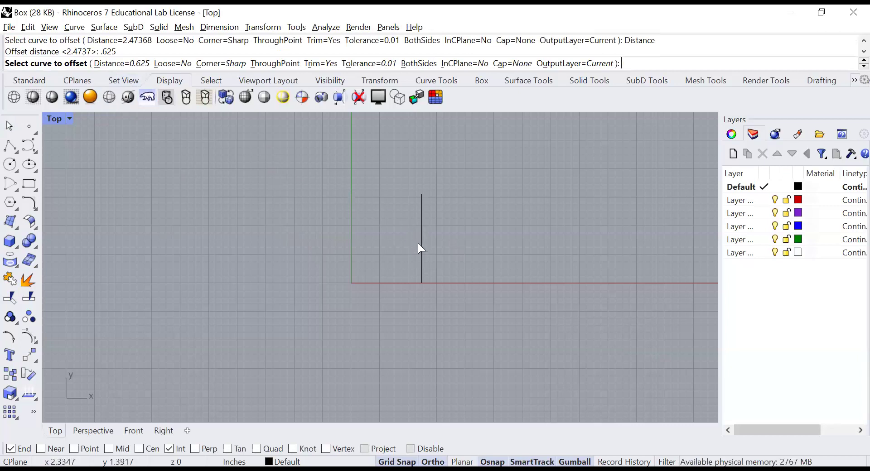
pyautogui.click(421, 255)
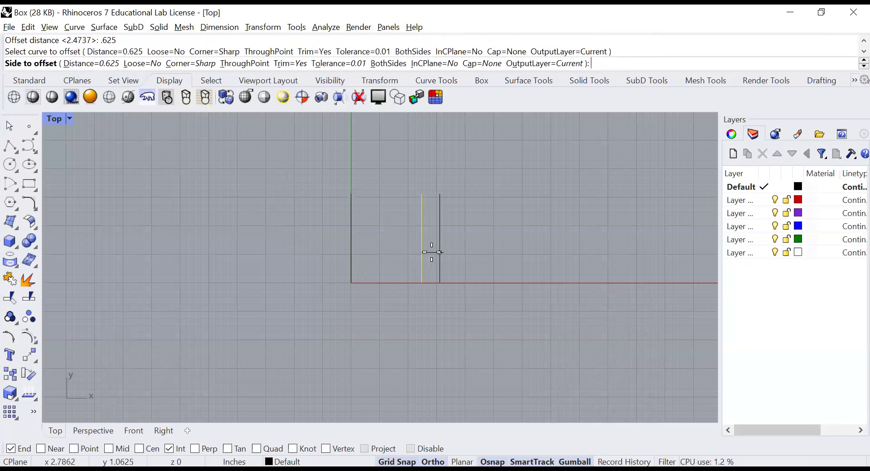
pyautogui.click(476, 242)
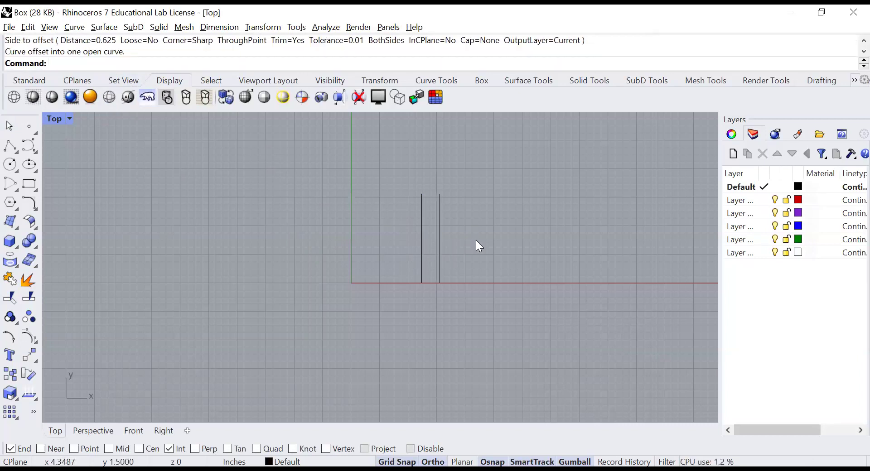
# Offset the rightmost vertical line 2 9/16 in to the right, and offset that new line another 0.625 in
pyautogui.press('Return')
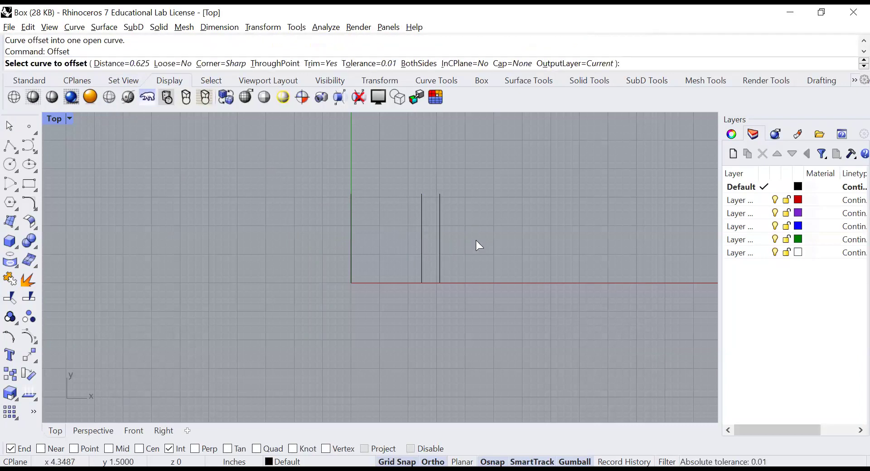
pyautogui.click(130, 64)
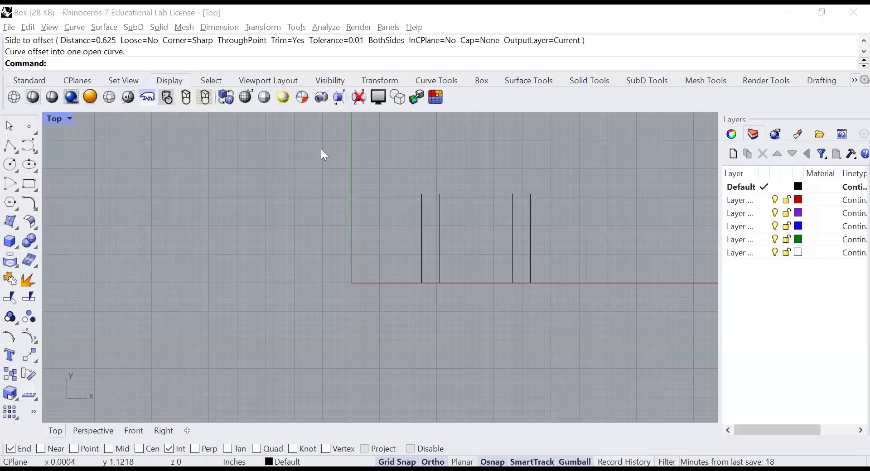
# Turn Ortho off and offset the vertical line at the origin 0.625 in to the left for the glue flap
pyautogui.click(322, 151)
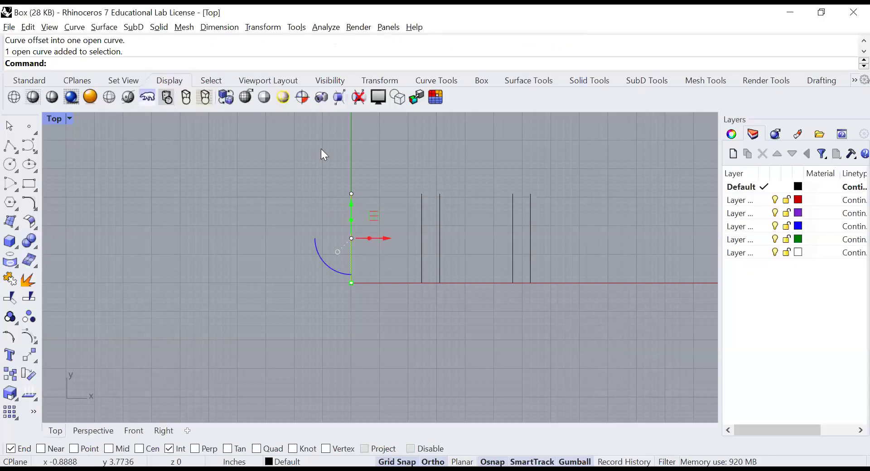
pyautogui.press('Delete')
pyautogui.write('O')
pyautogui.press('F8')
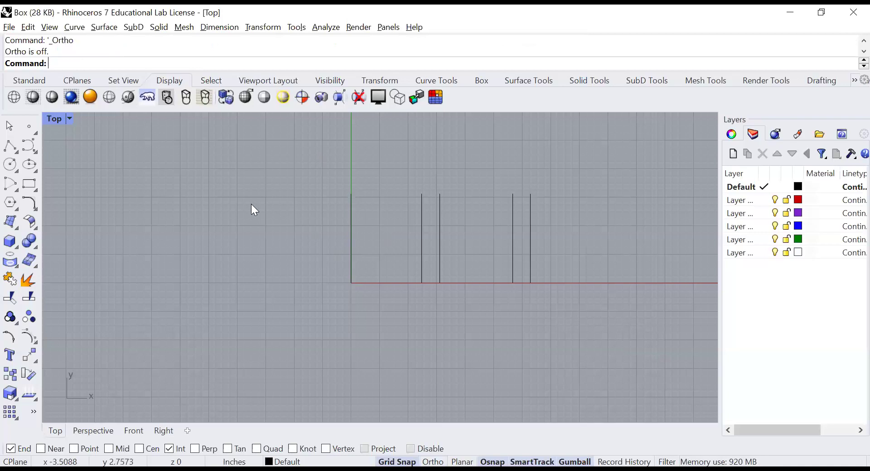
pyautogui.write('Offset')
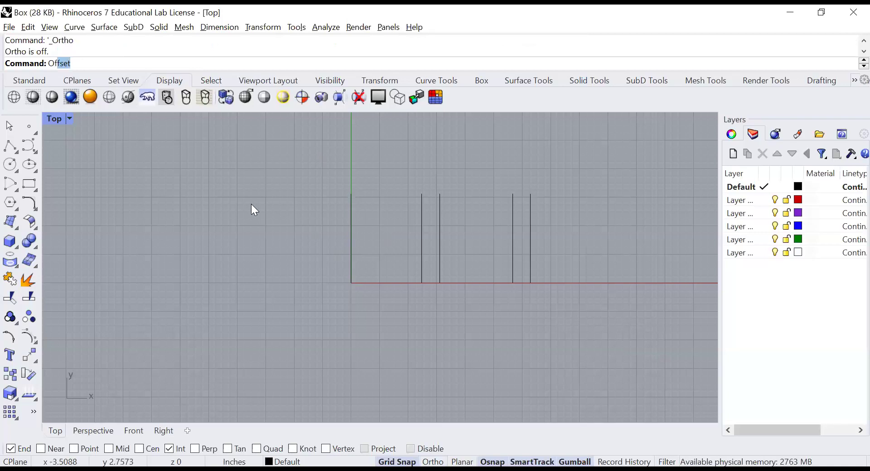
pyautogui.press('Return')
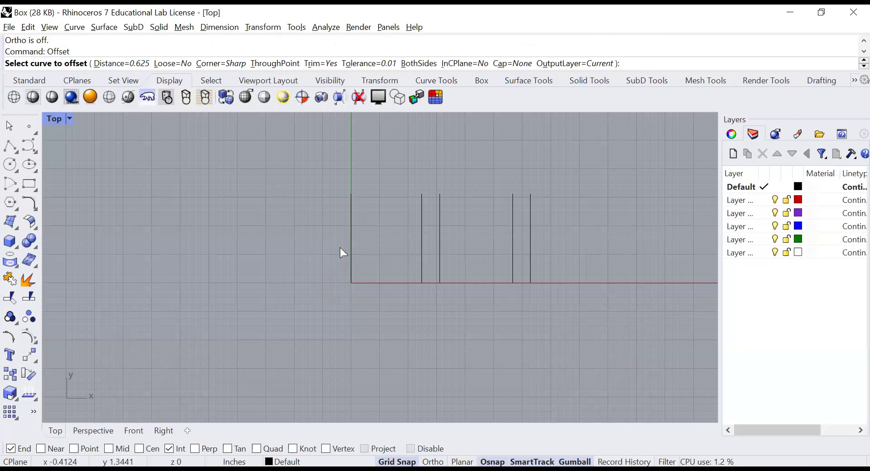
pyautogui.click(348, 259)
pyautogui.click(270, 260)
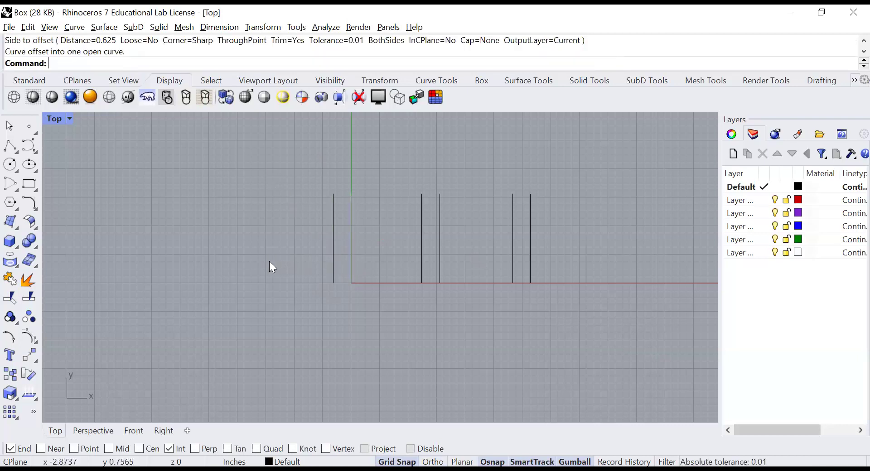
# Draw the bottom edge as a horizontal polyline from the origin to the lower end of the rightmost vertical line
pyautogui.scroll(2, 353, 304)
pyautogui.scroll(2, 358, 294)
pyautogui.scroll(-2, 374, 286)
pyautogui.scroll(-2, 396, 306)
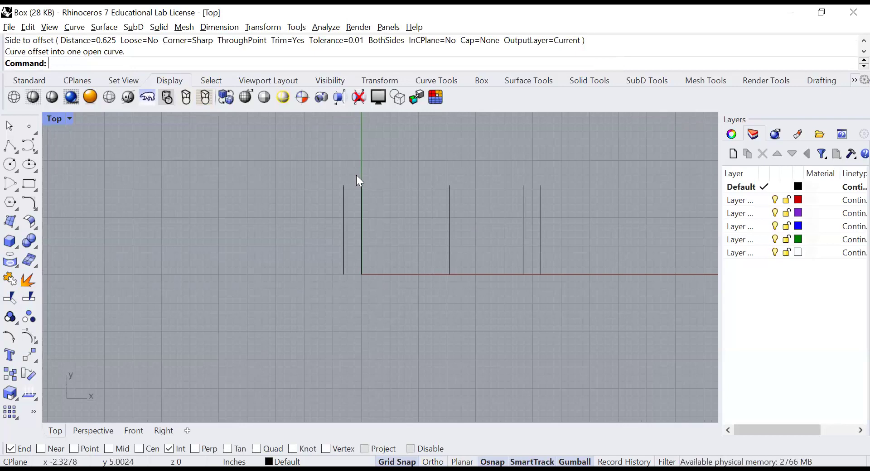
pyautogui.click(10, 146)
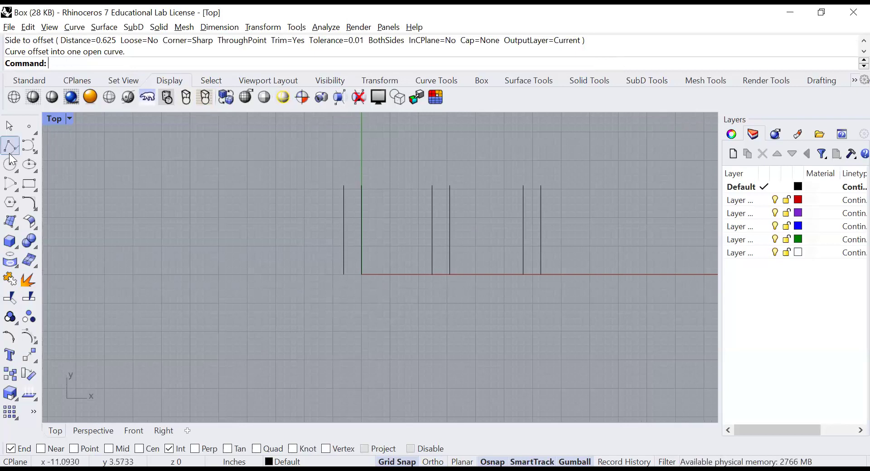
pyautogui.click(361, 274)
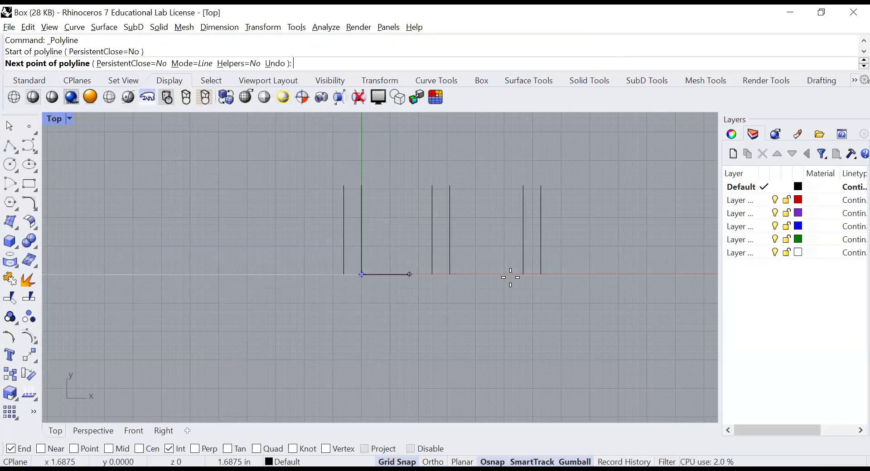
pyautogui.click(540, 274)
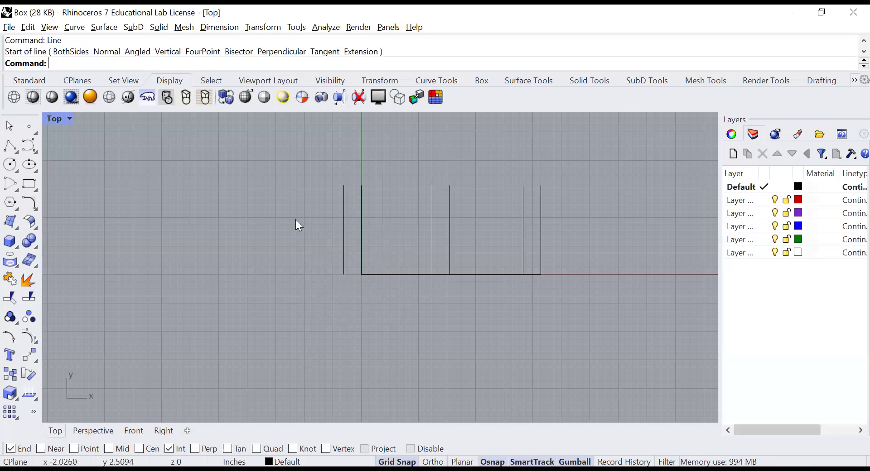
# Draw the top edge as a polyline joining the upper ends of the origin vertical line and the rightmost vertical line
pyautogui.click(12, 154)
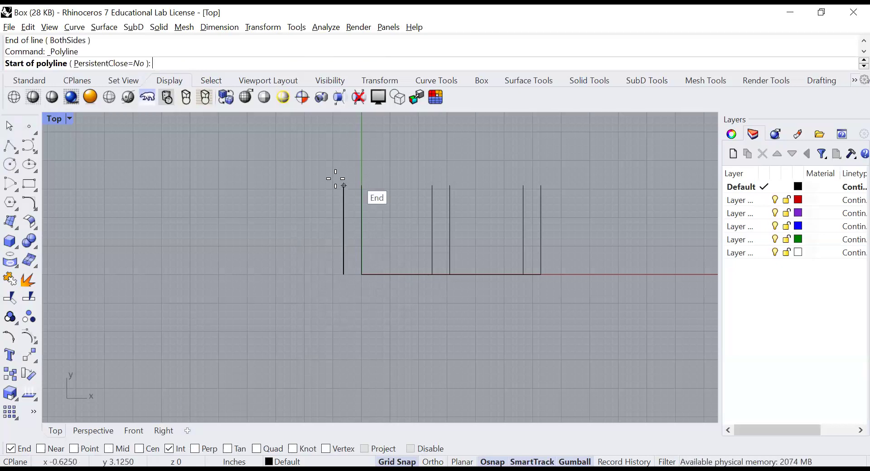
pyautogui.click(363, 184)
pyautogui.click(540, 185)
pyautogui.press('Return')
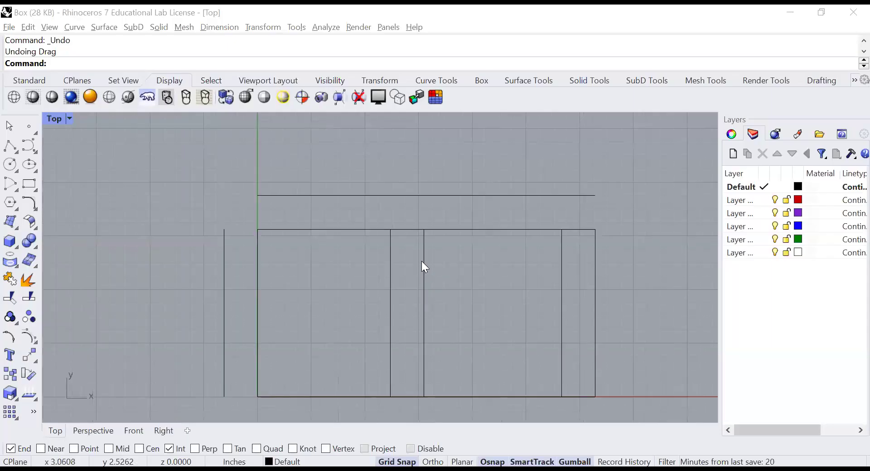
# Try to extend the right vertical line of the middle narrow panel up to the uppermost horizontal line
pyautogui.click(423, 262)
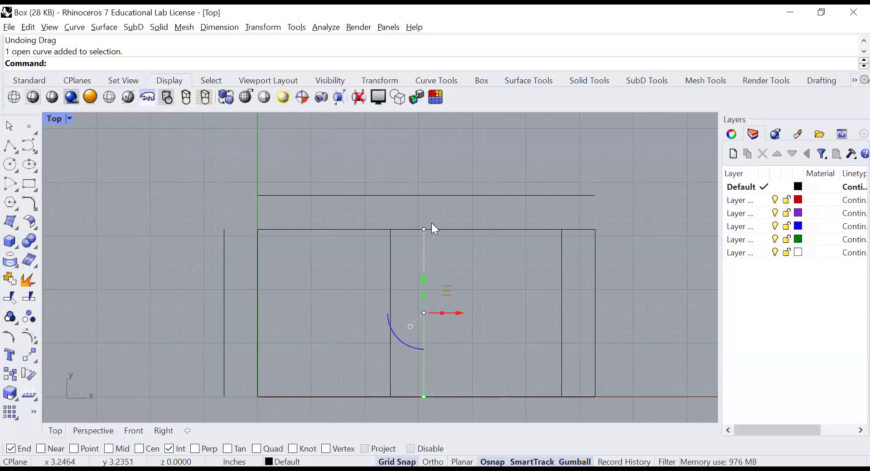
pyautogui.click(462, 220)
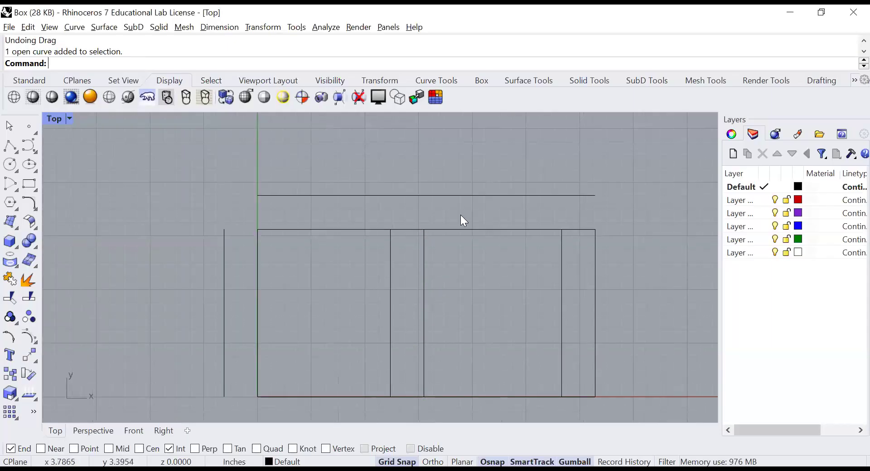
pyautogui.click(424, 273)
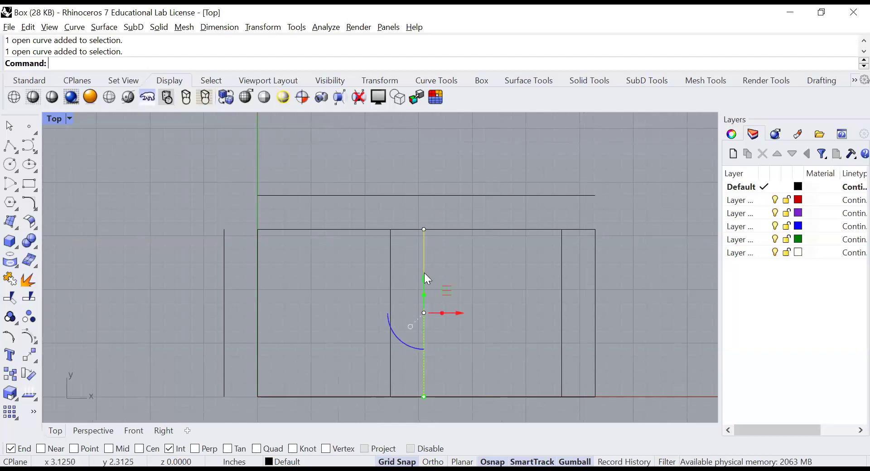
pyautogui.keyDown('ctrl'); pyautogui.keyDown('shift'); pyautogui.click(424, 229); pyautogui.keyUp('shift'); pyautogui.keyUp('ctrl')
pyautogui.moveTo(424, 230); pyautogui.dragTo(424, 195)
pyautogui.scroll(1, 412, 208)
pyautogui.scroll(1, 437, 196)
pyautogui.scroll(1, 439, 202)
pyautogui.scroll(-1, 438, 204)
pyautogui.scroll(-1, 449, 260)
pyautogui.scroll(-3, 449, 260)
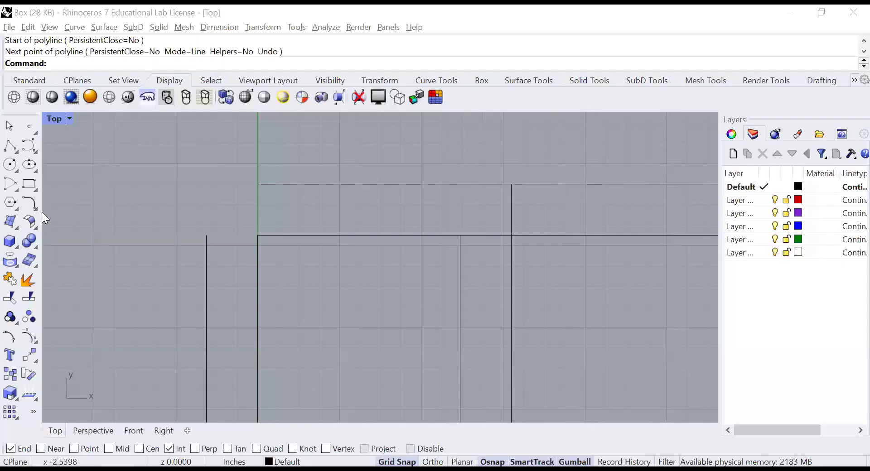
pyautogui.click(11, 148)
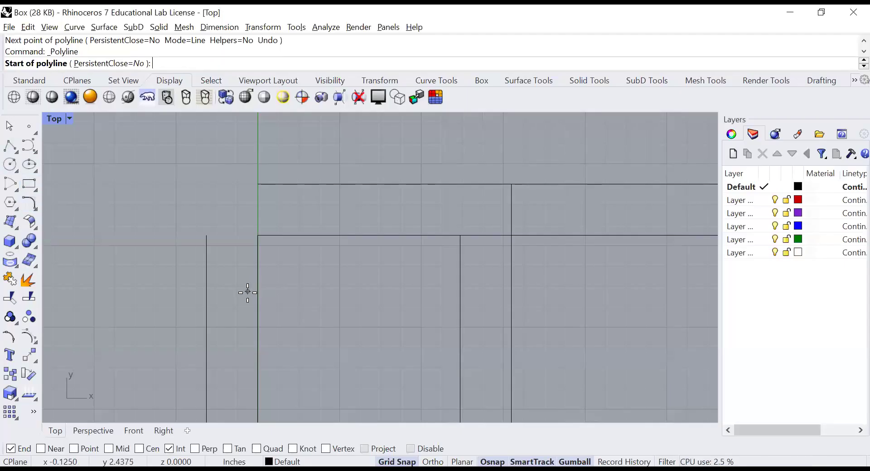
pyautogui.click(259, 282)
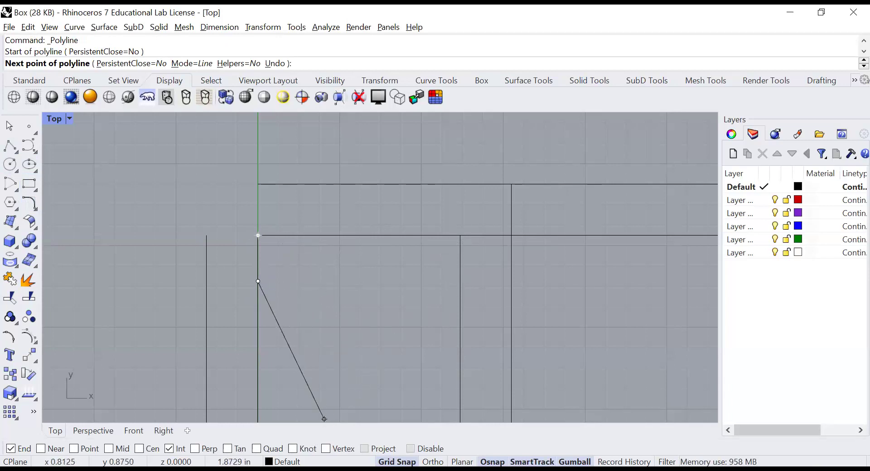
pyautogui.click(460, 282)
pyautogui.press('Escape')
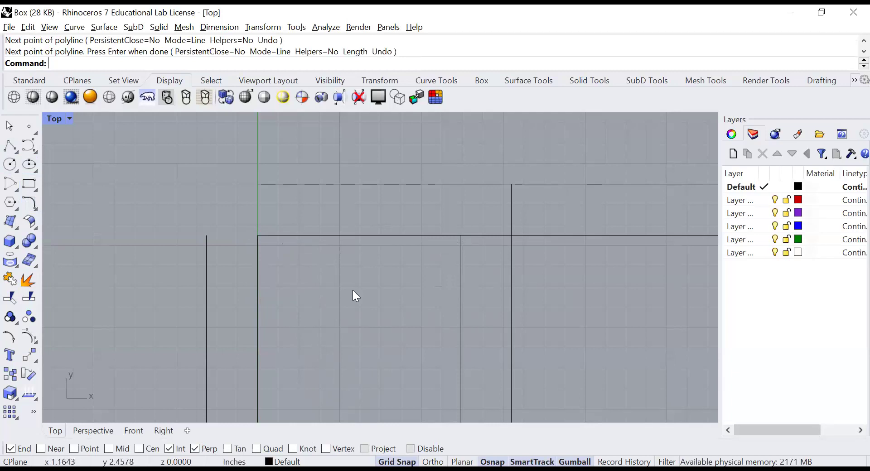
# Undo the upward extension of the narrow panel's right vertical line and clear the selection
pyautogui.hotkey('ctrl', 'z')
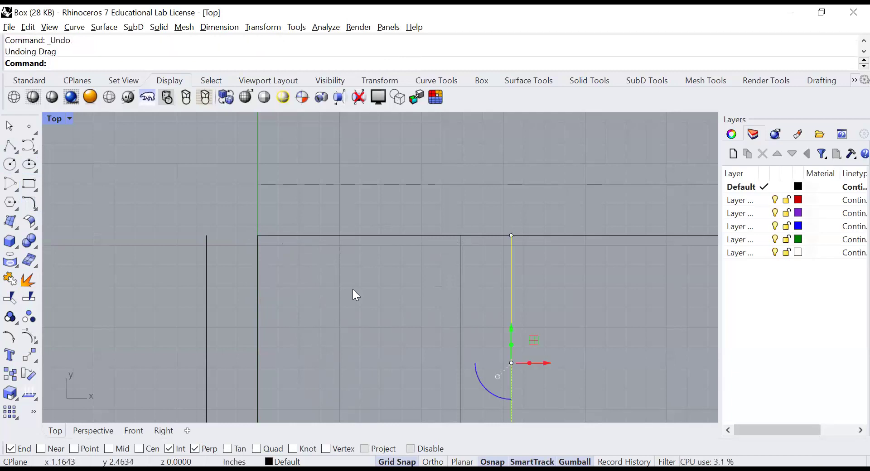
pyautogui.click(353, 290)
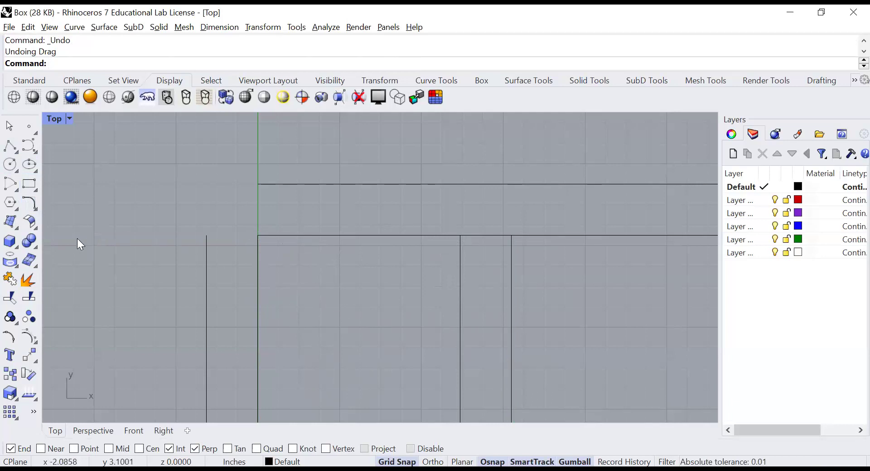
# Draw a horizontal guide polyline across the first wide panel, between its two vertical lines and just below the top edge
pyautogui.click(9, 146)
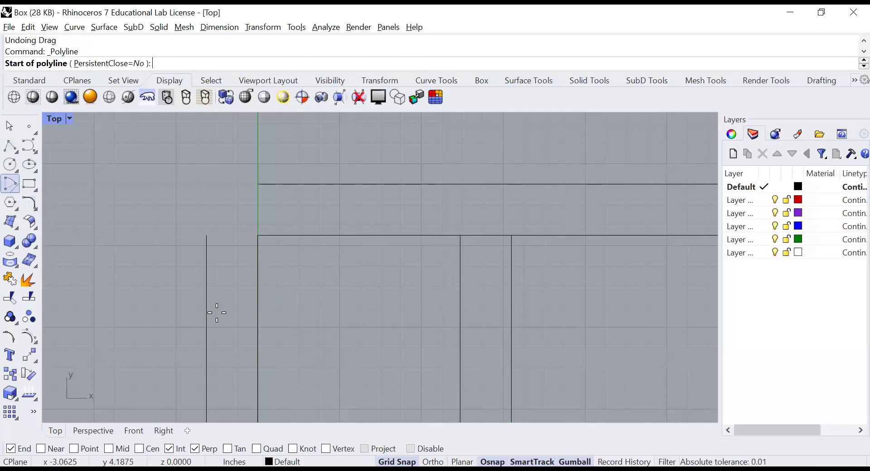
pyautogui.click(258, 291)
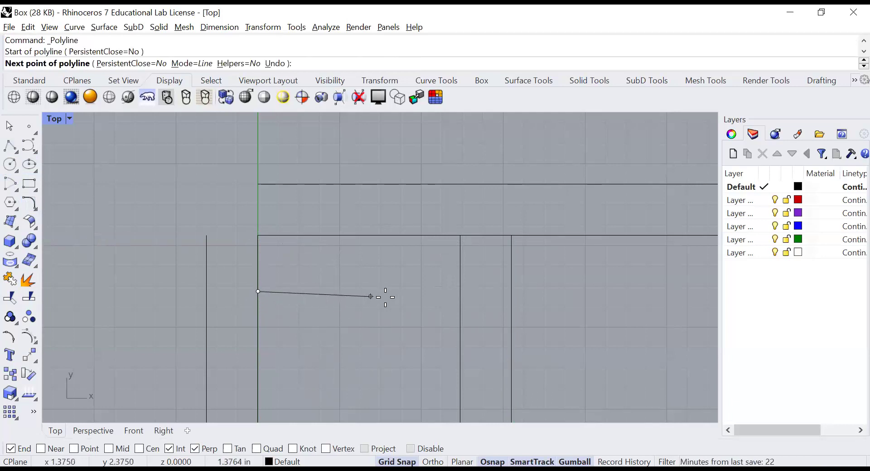
pyautogui.click(460, 291)
pyautogui.press('Return')
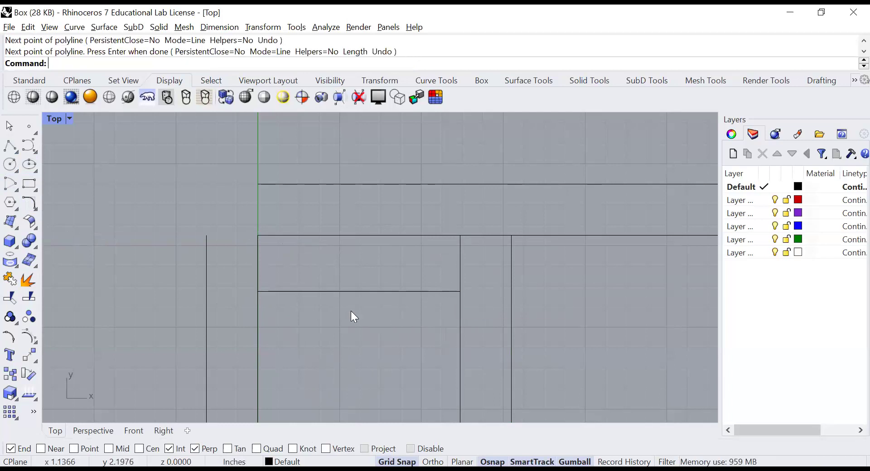
# Enable the Mid snap and draw a vertical guide line from the horizontal guide's midpoint up past both upper horizontal lines
pyautogui.click(10, 146)
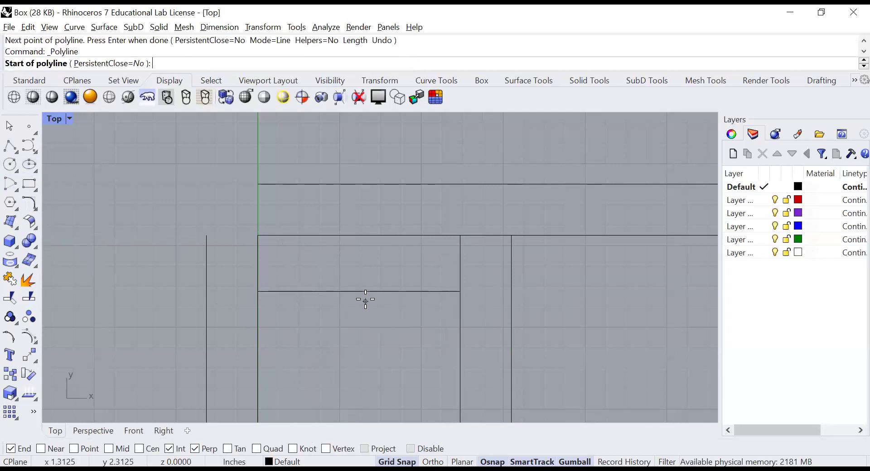
pyautogui.click(109, 448)
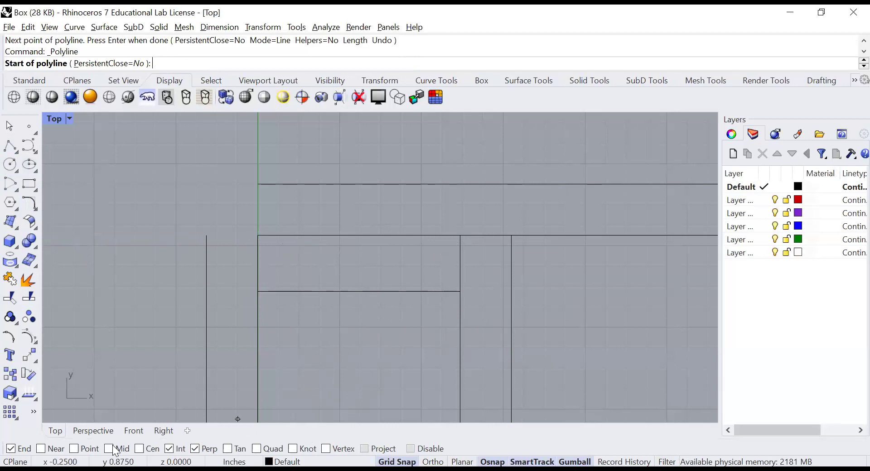
pyautogui.click(358, 291)
pyautogui.click(356, 159)
pyautogui.press('Return')
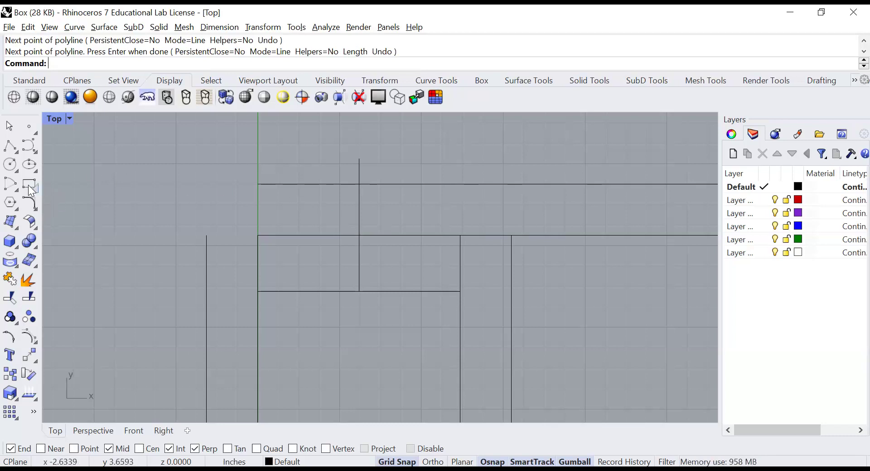
# Draw a circle of radius 0.375 in centred where the vertical guide crosses the panel's top edge, and delete both guide lines
pyautogui.click(9, 166)
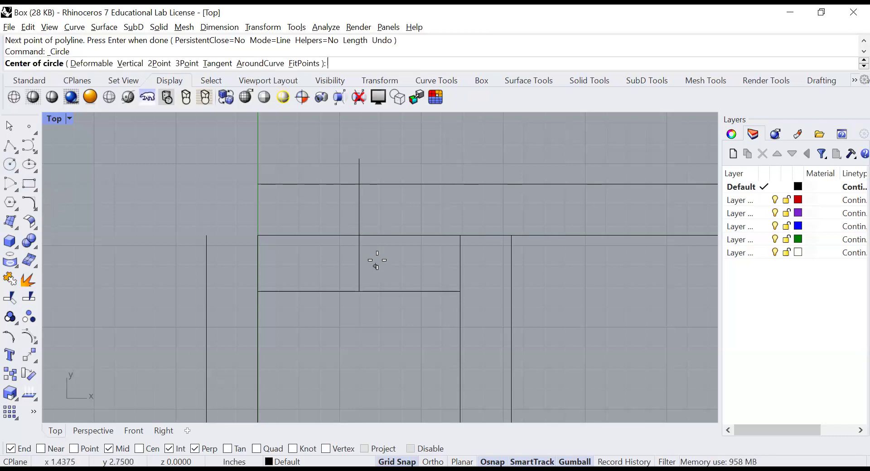
pyautogui.click(359, 236)
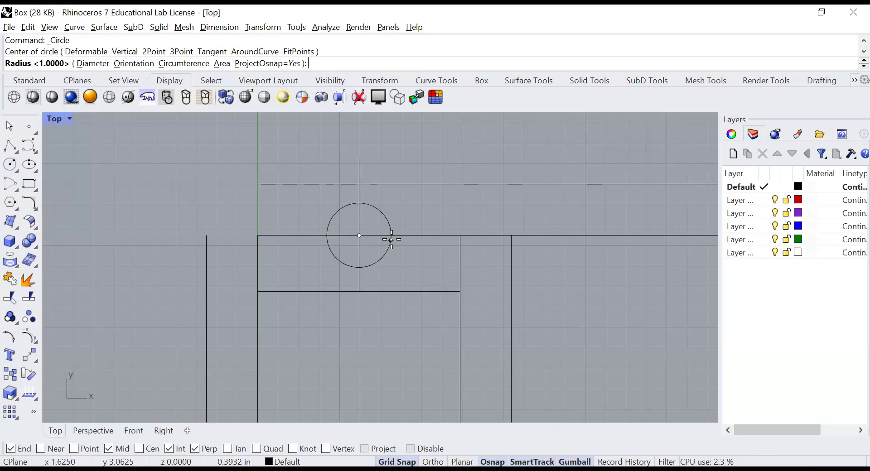
pyautogui.write('.375')
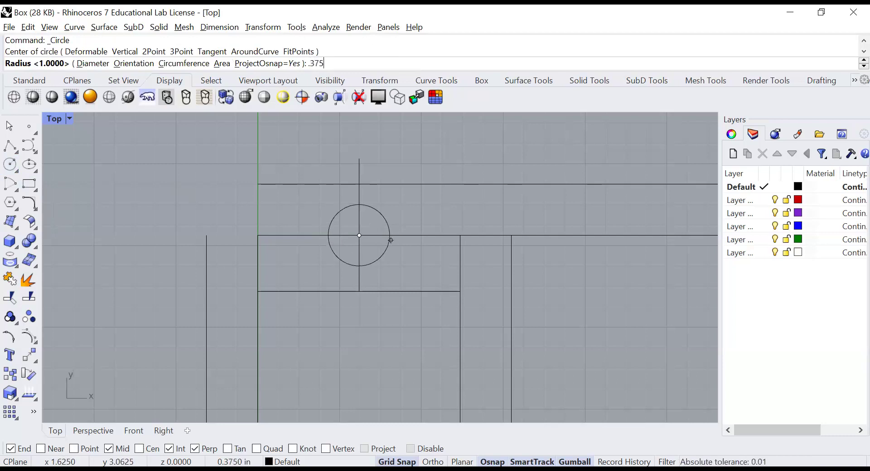
pyautogui.press('Return')
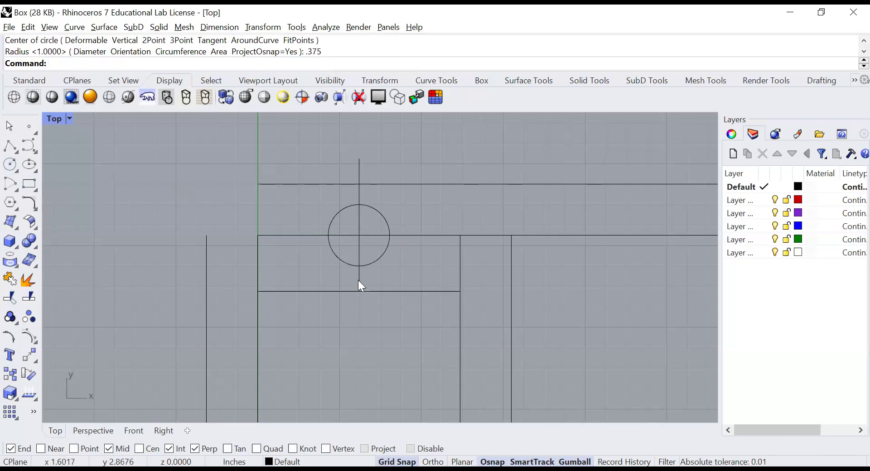
pyautogui.click(357, 229)
pyautogui.press('Delete')
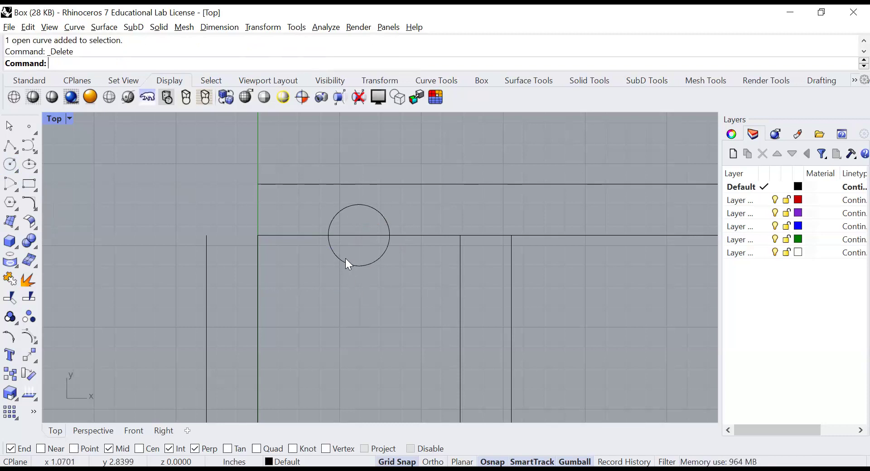
# Trim away the part of the panel's top edge that lies inside the circle
pyautogui.write('Trim')
pyautogui.press('Return')
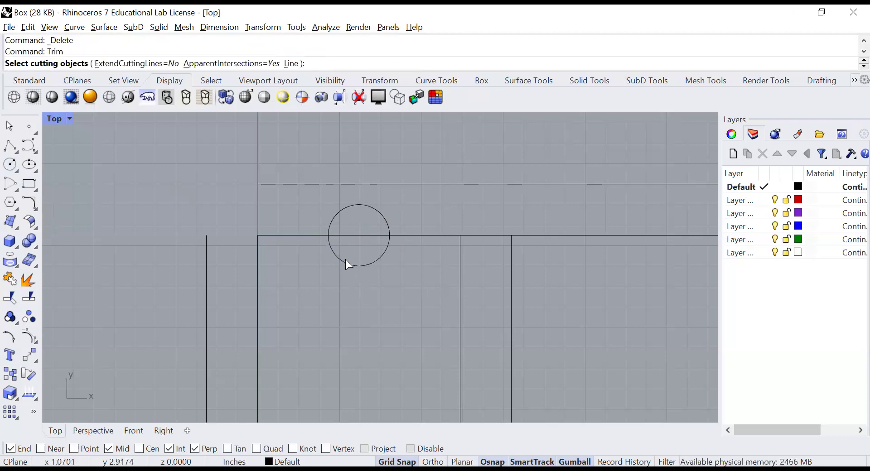
pyautogui.click(370, 267)
pyautogui.click(365, 235)
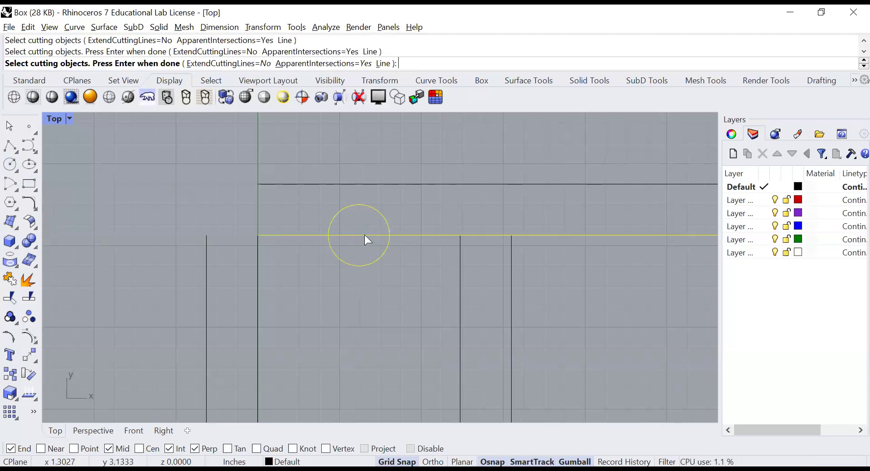
pyautogui.press('Return')
pyautogui.click(364, 235)
pyautogui.press('Return')
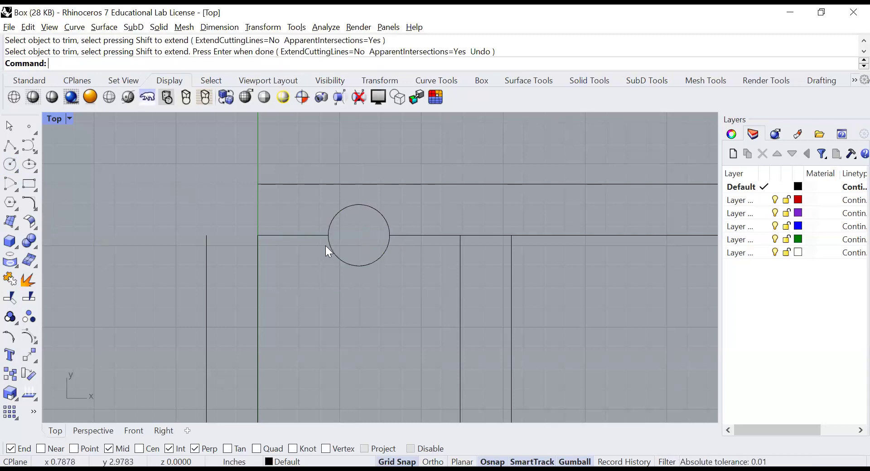
# Trim off the circle's upper half using the top edge segments on both sides, leaving a semicircular thumb notch
pyautogui.press('Return')
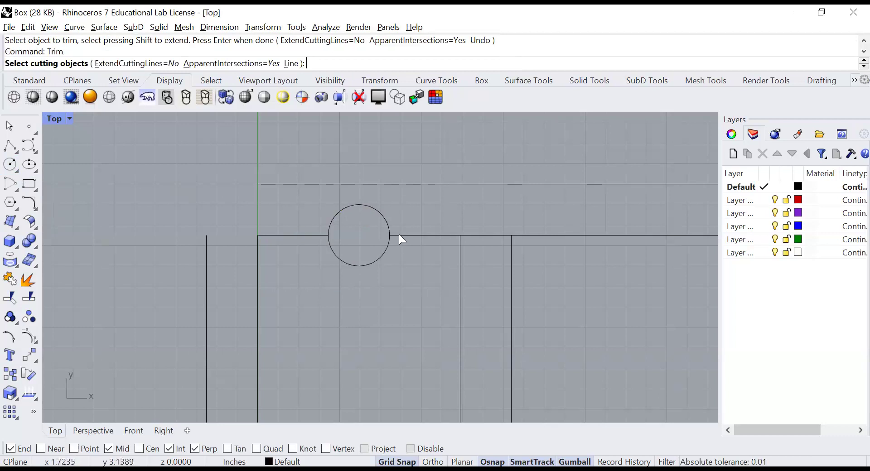
pyautogui.click(398, 235)
pyautogui.click(305, 235)
pyautogui.press('Return')
pyautogui.click(332, 219)
pyautogui.press('Return')
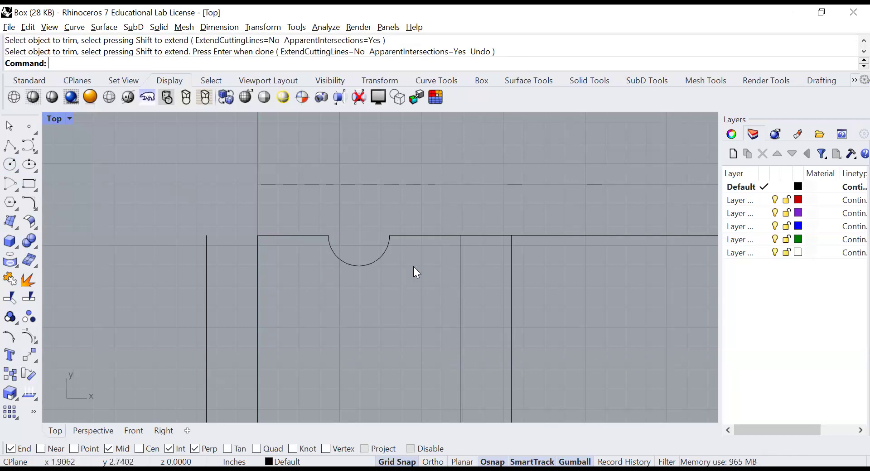
# Switch from the dimensioned box sketch back to Rhino
pyautogui.scroll(-2, 391, 269)
pyautogui.scroll(-3, 428, 337)
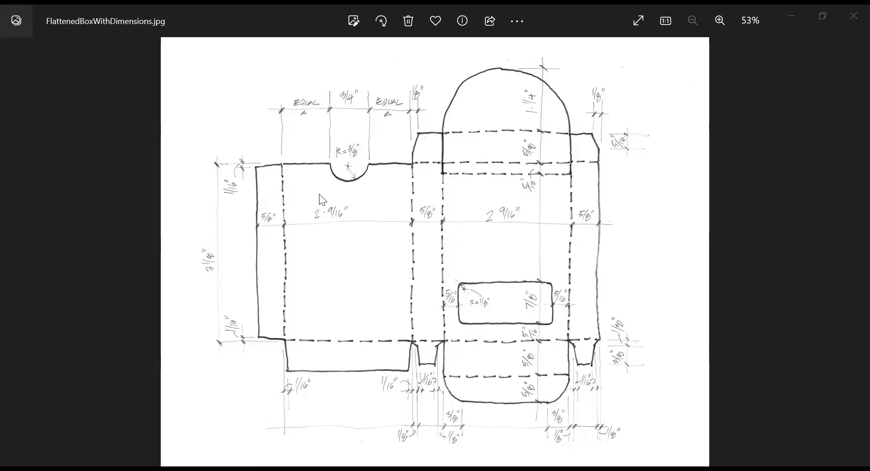
pyautogui.hotkey('alt', 'Tab')
# Try to draw a polyline from the wide panel's upper-left corner to the upper end of the glue flap's outer line
pyautogui.click(10, 146)
pyautogui.click(386, 227)
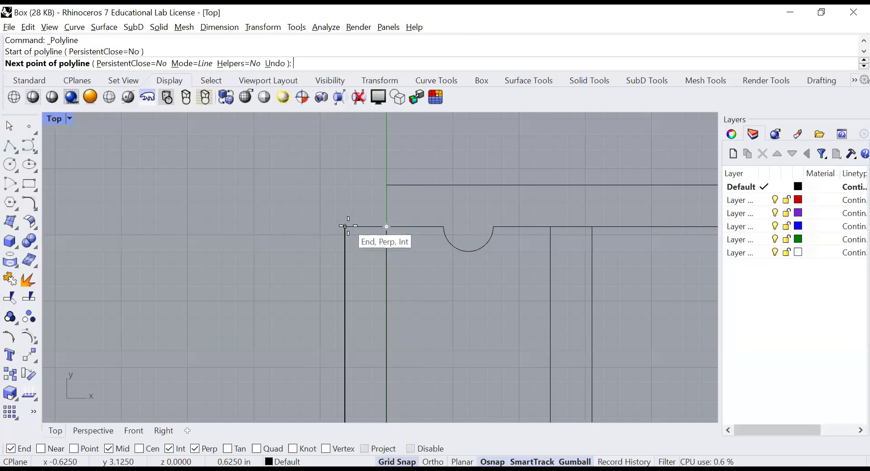
pyautogui.click(345, 227)
pyautogui.press('Return')
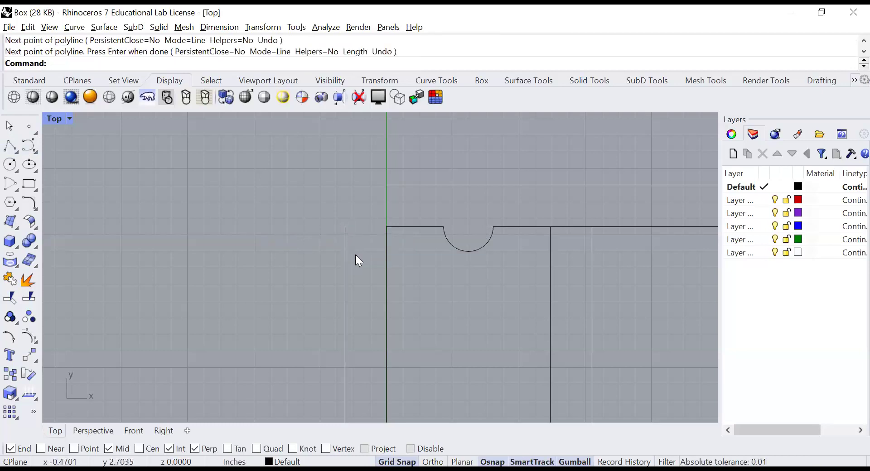
# Draw a polyline from the wide panel's upper-left corner to the upper end of the glue flap's outer line
pyautogui.click(10, 147)
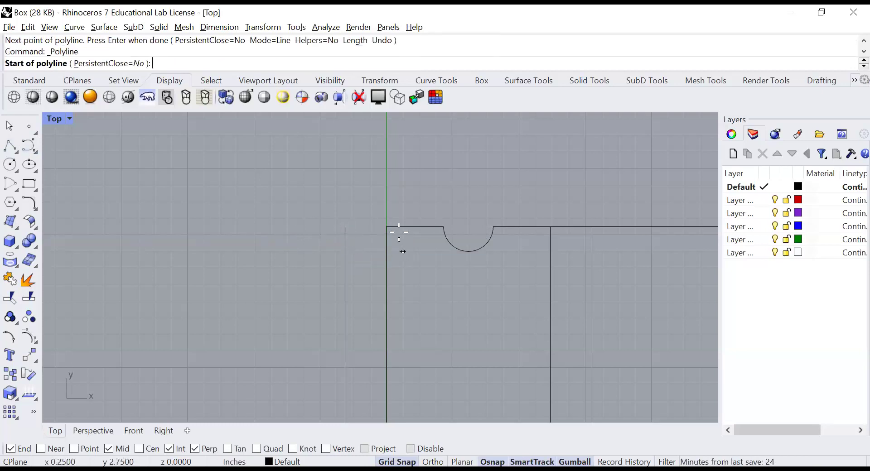
pyautogui.click(387, 227)
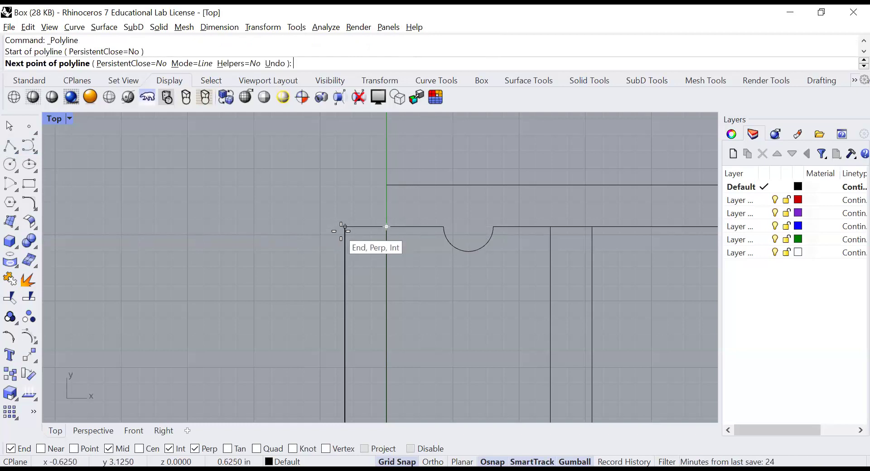
pyautogui.click(343, 230)
pyautogui.press('Return')
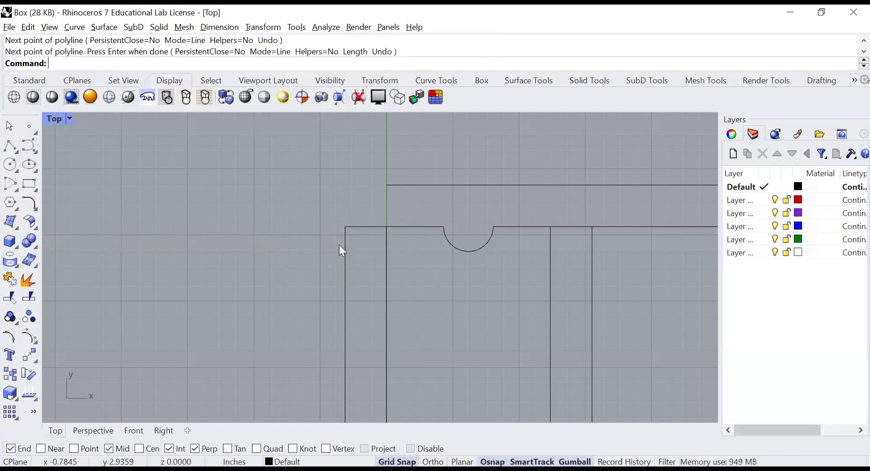
# Offset the glue flap's top edge 1/16 inch downward, into the flap
pyautogui.click(361, 231)
pyautogui.write('Offset')
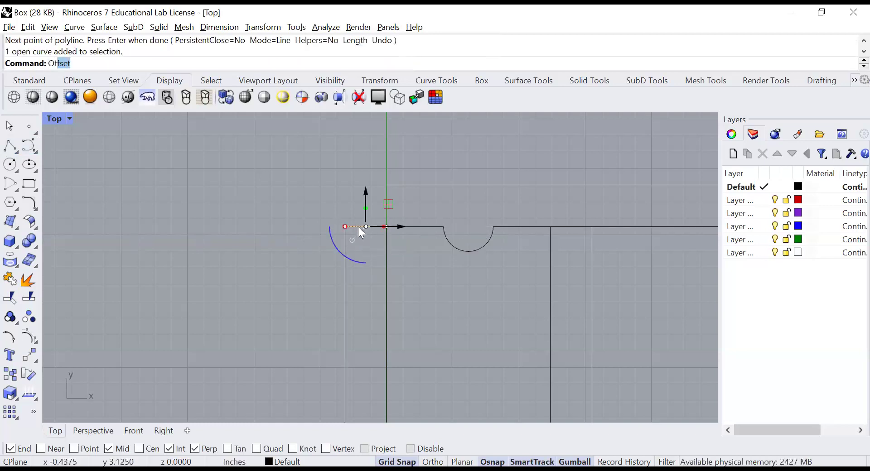
pyautogui.press('Return')
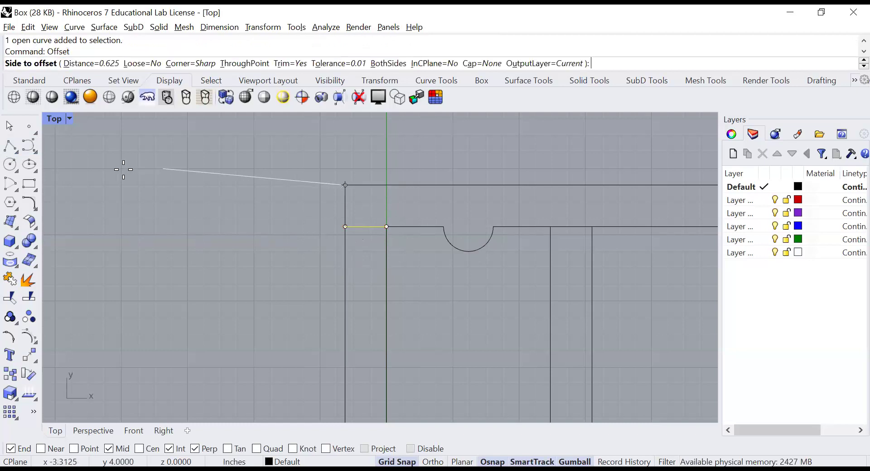
pyautogui.click(80, 63)
pyautogui.write('1.16')
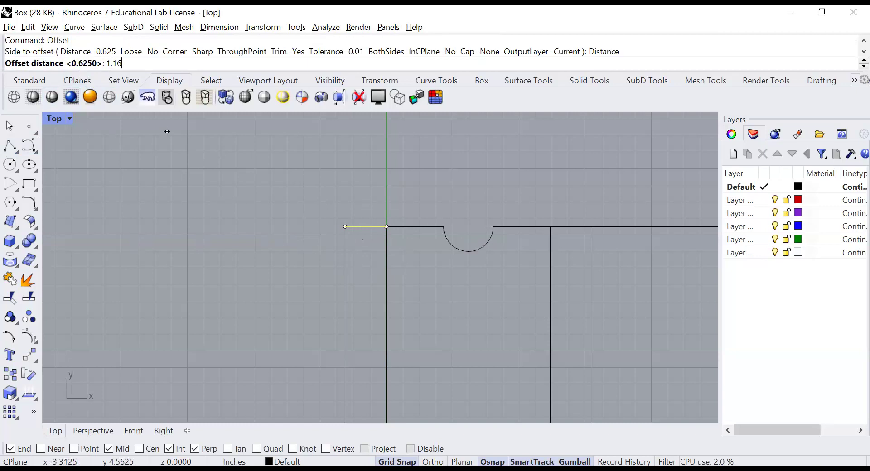
pyautogui.press('BackSpace')
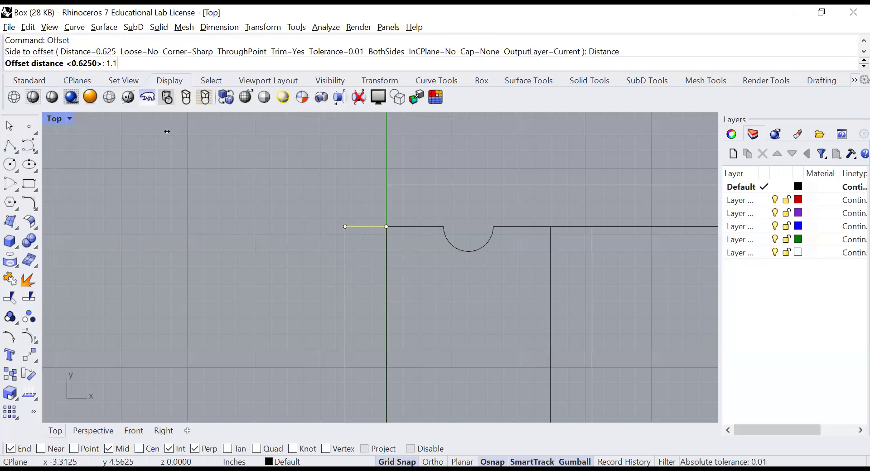
pyautogui.write('/16')
pyautogui.press('Return')
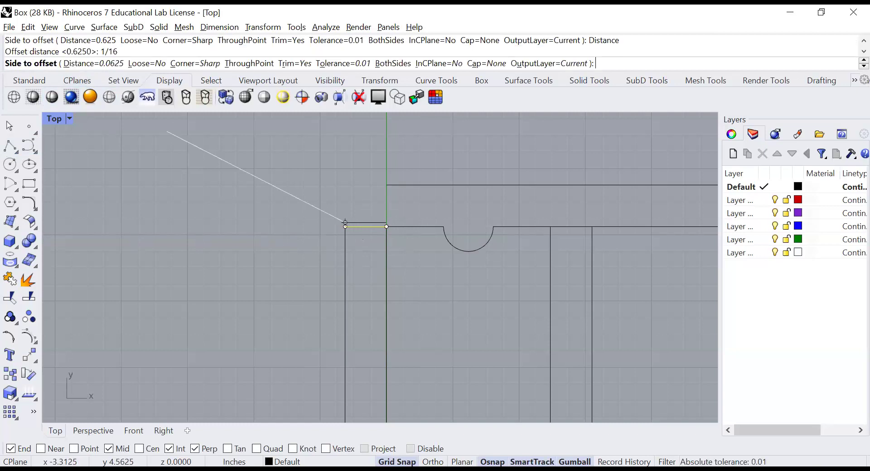
pyautogui.click(364, 287)
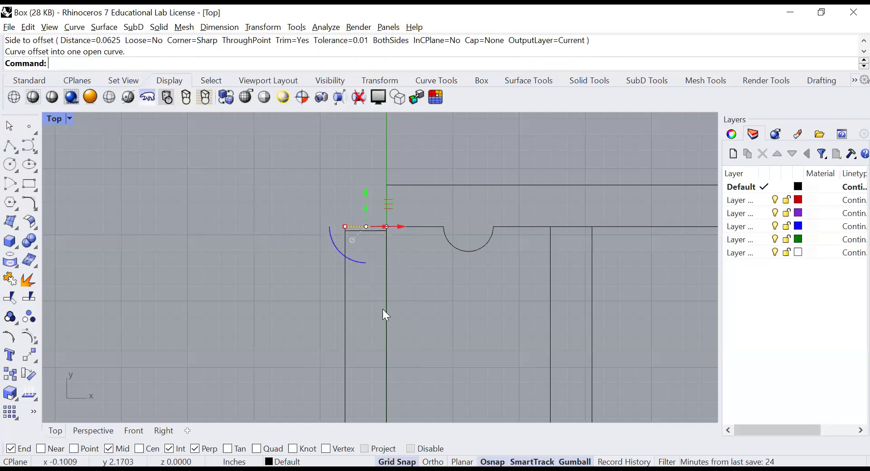
pyautogui.press('Escape')
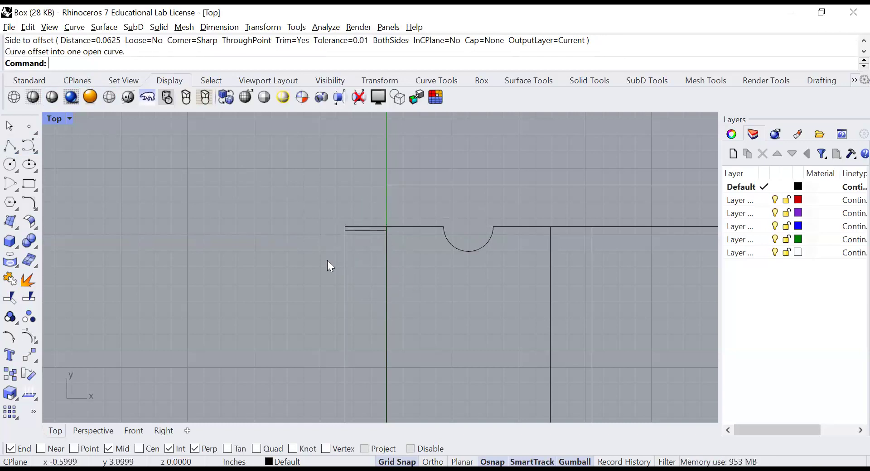
# Move the inner endpoint of the offset line up to the wide panel's upper-left corner, making the flap edge slanted
pyautogui.scroll(5, 409, 223)
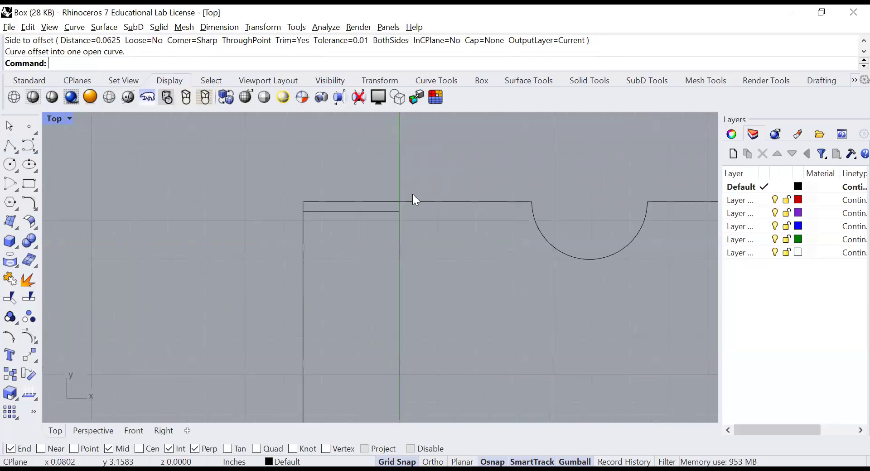
pyautogui.click(401, 212)
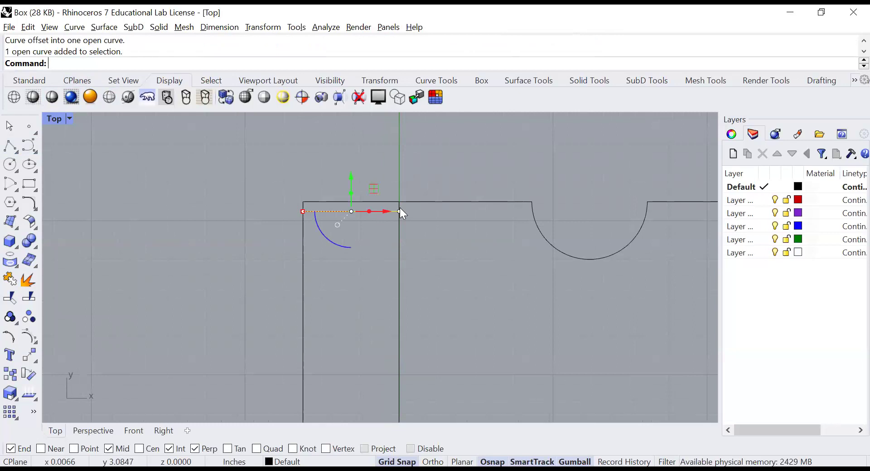
pyautogui.moveTo(398, 211); pyautogui.dragTo(399, 201)
pyautogui.click(343, 232)
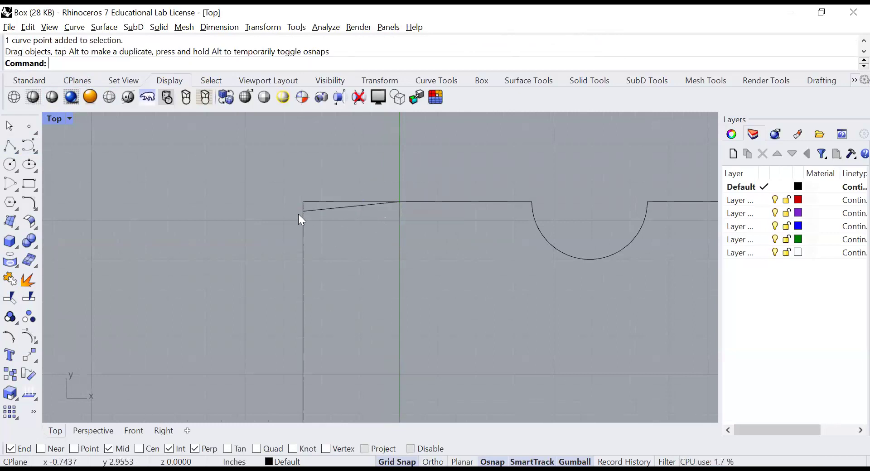
# Delete the glue flap's original horizontal top edge and shorten its outer line to meet the slanted edge
pyautogui.click(339, 203)
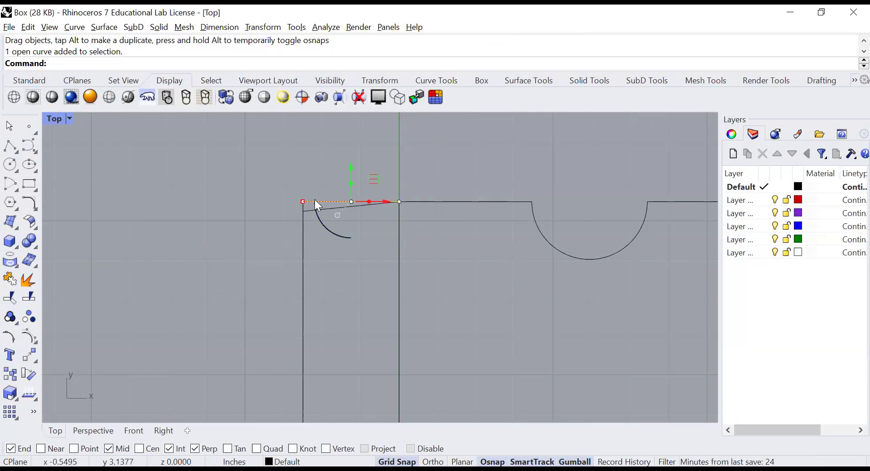
pyautogui.press('Delete')
pyautogui.click(303, 232)
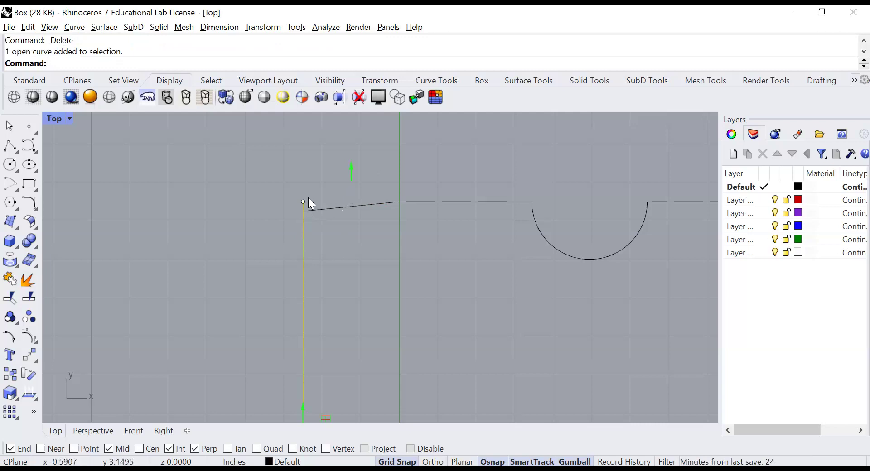
pyautogui.moveTo(303, 202); pyautogui.dragTo(279, 219)
pyautogui.click(265, 214)
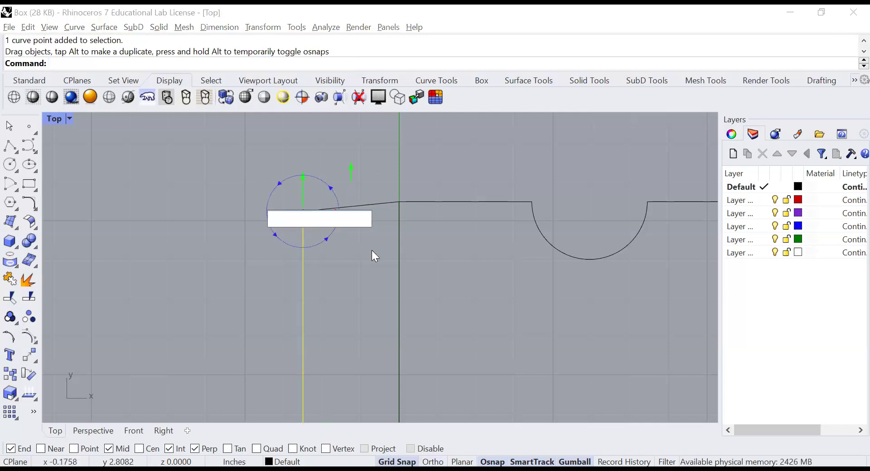
pyautogui.click(375, 256)
pyautogui.scroll(-4, 410, 245)
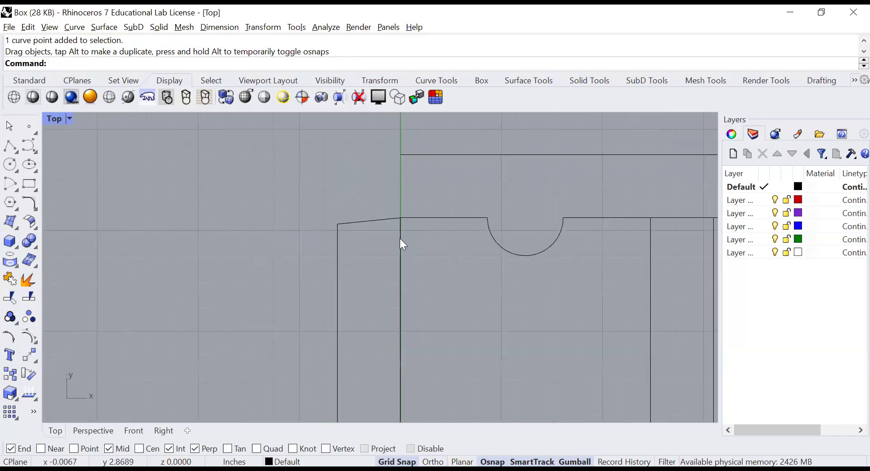
pyautogui.scroll(-2, 446, 268)
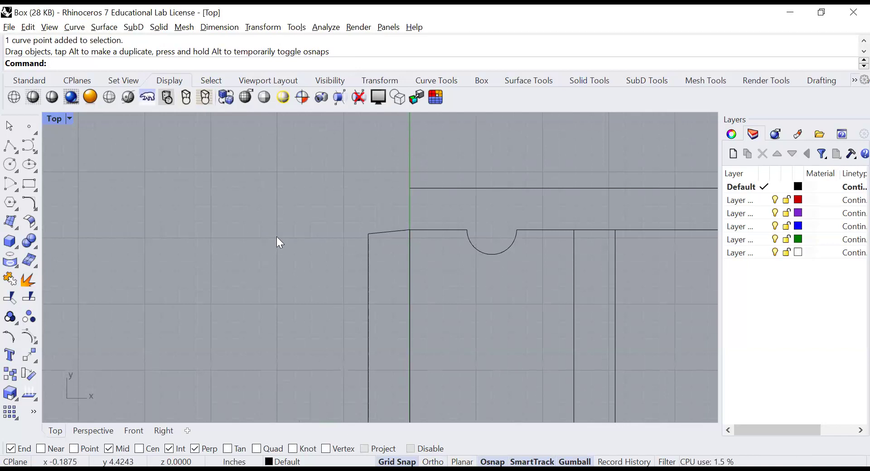
# Fillet the narrow panel's slanted top flap line and its horizontal top line with radius 0 to form a sharp corner
pyautogui.hotkey('alt', 'Tab')
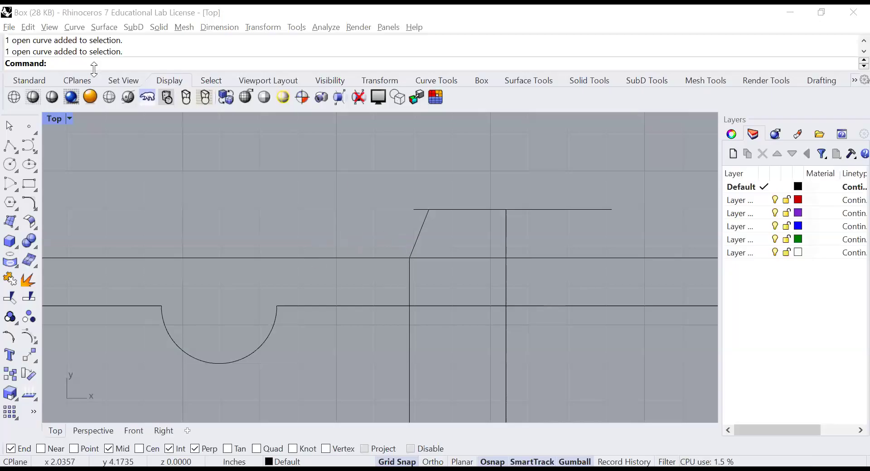
pyautogui.write('fillet')
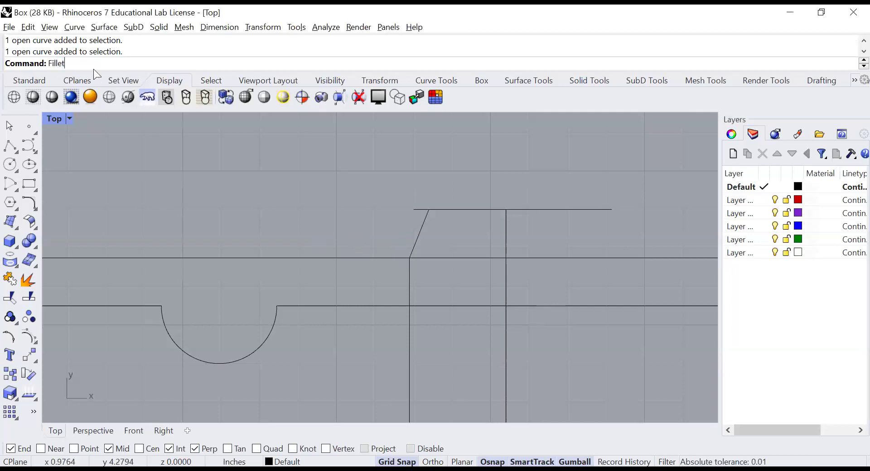
pyautogui.press('Return')
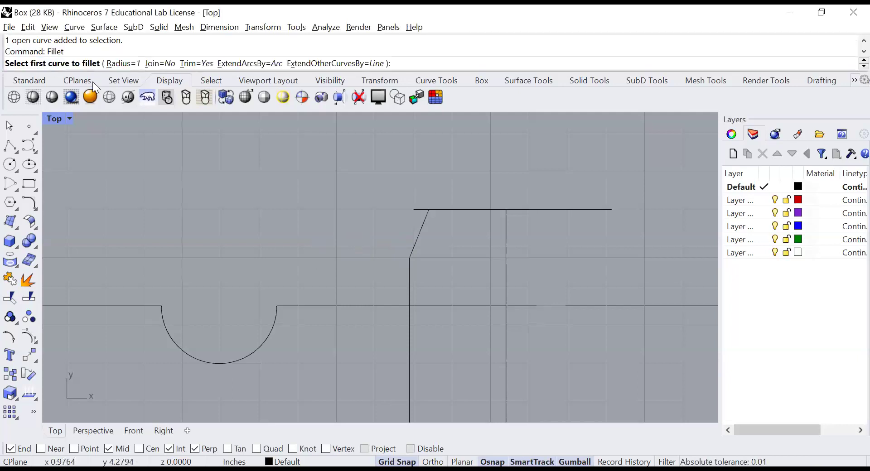
pyautogui.click(112, 68)
pyautogui.write('0')
pyautogui.press('Return')
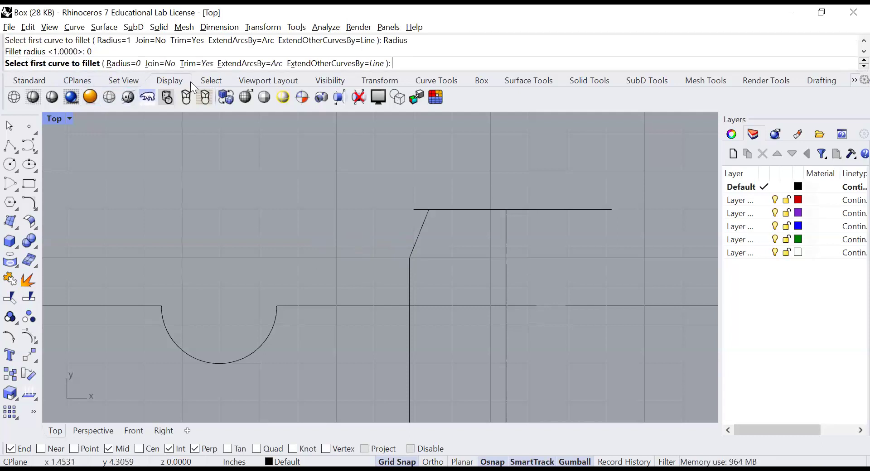
pyautogui.click(421, 231)
pyautogui.click(440, 210)
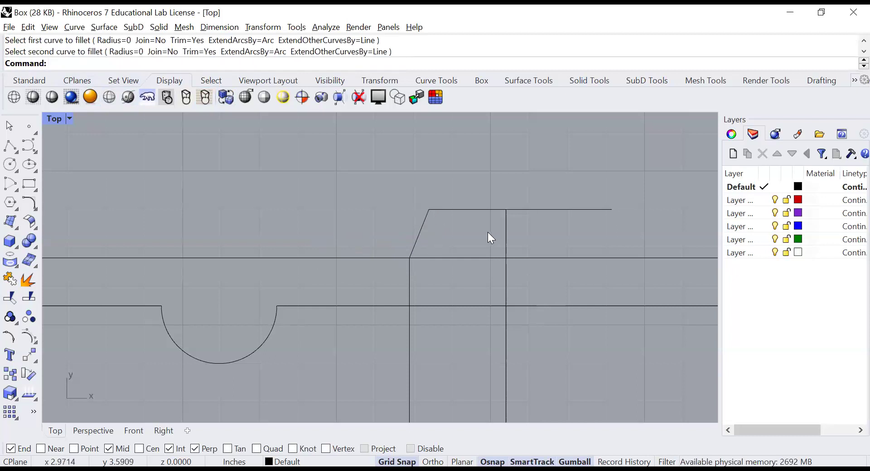
pyautogui.scroll(-3, 506, 229)
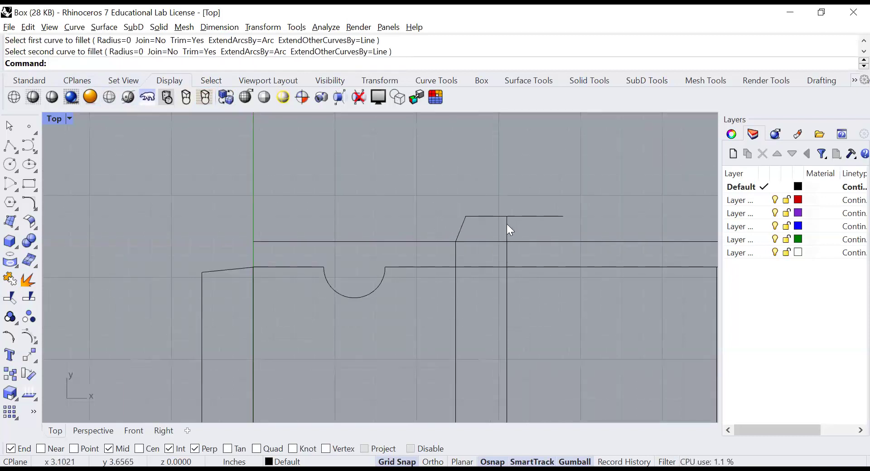
pyautogui.scroll(-2, 490, 251)
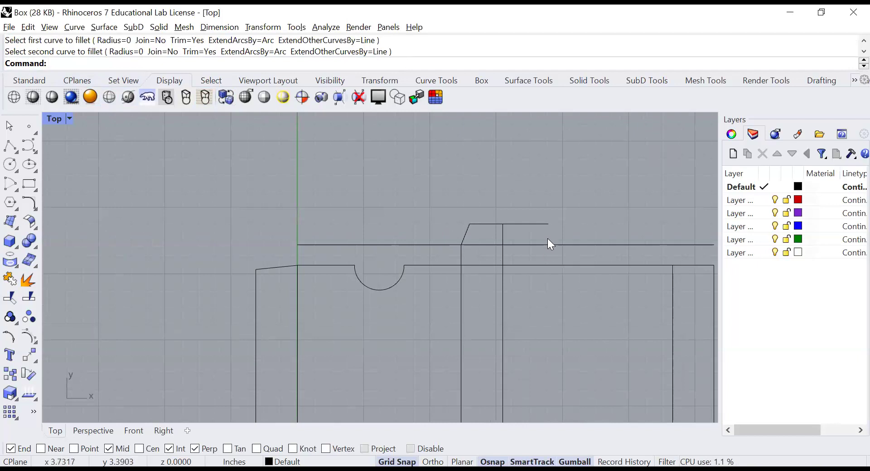
pyautogui.moveTo(556, 215); pyautogui.dragTo(441, 204, button='right')
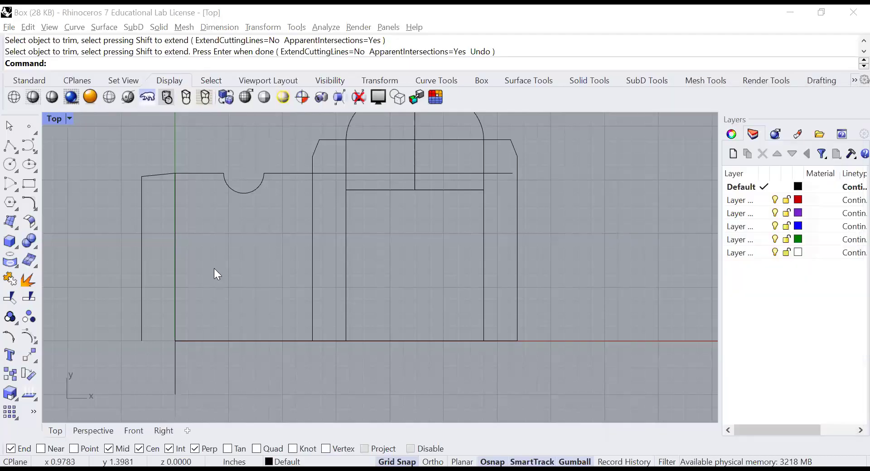
# Mirror a copy of the glue flap's slanted upper edge to the flap's lower end about the panel's horizontal midline
pyautogui.click(155, 176)
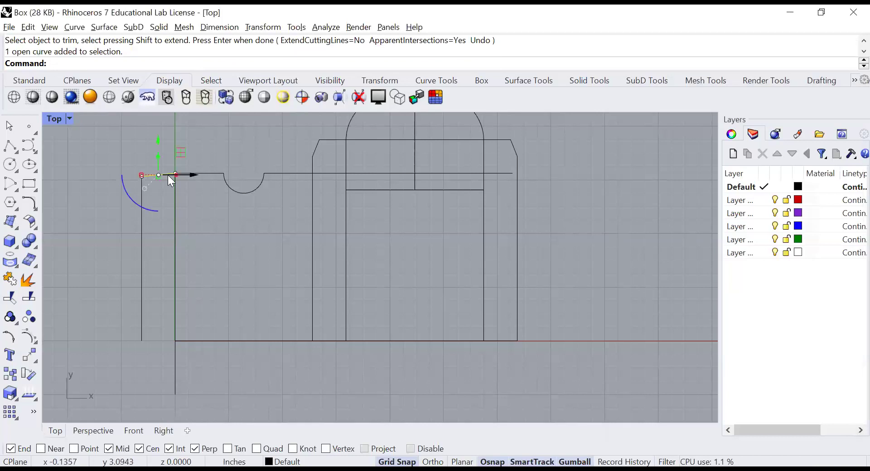
pyautogui.write('Mirror')
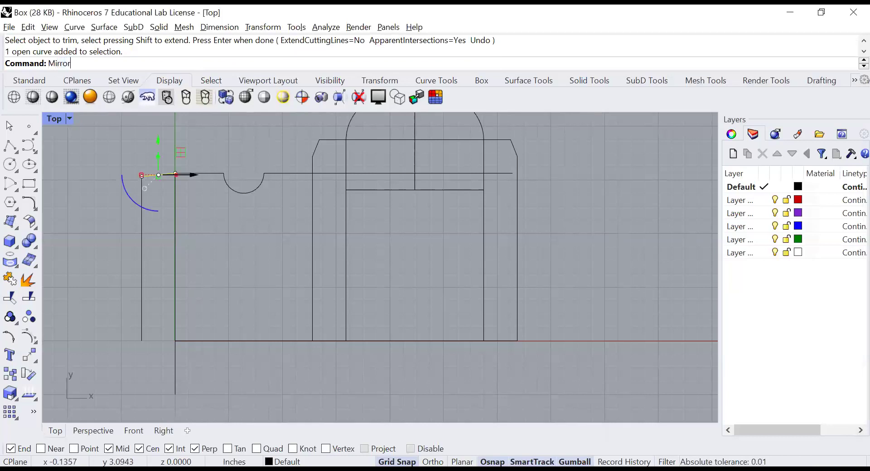
pyautogui.press('Return')
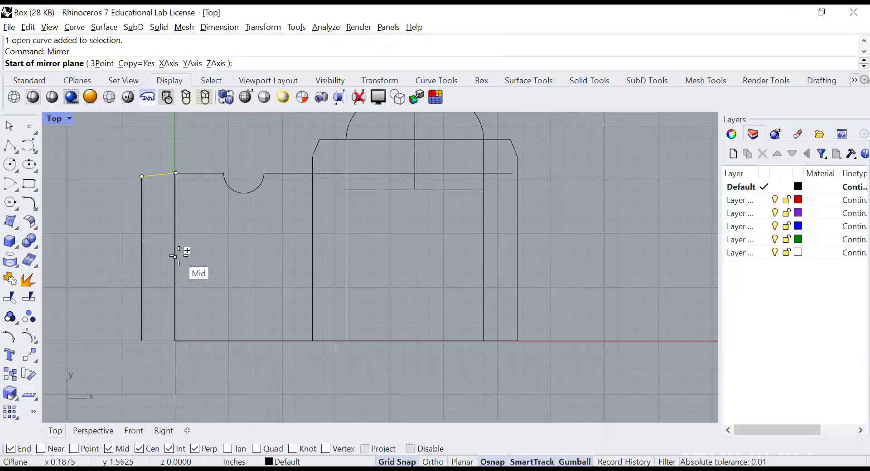
pyautogui.click(176, 252)
pyautogui.click(245, 257)
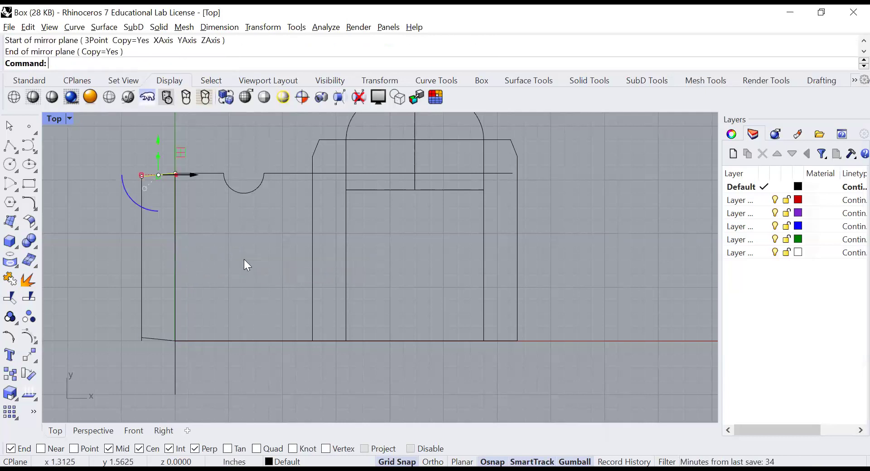
# Fillet the glue flap's lower slanted edge and outer vertical line with radius 0 to close the lower corner
pyautogui.scroll(2, 148, 346)
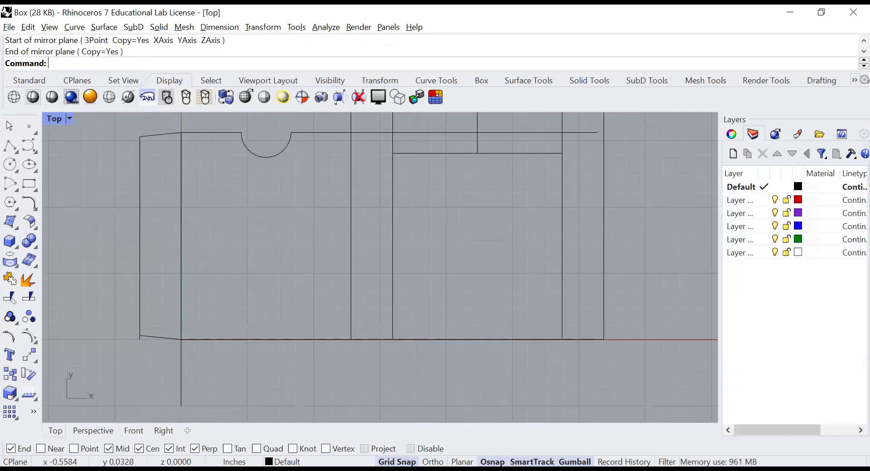
pyautogui.write('fillet')
pyautogui.press('Return')
pyautogui.click(145, 335)
pyautogui.click(140, 330)
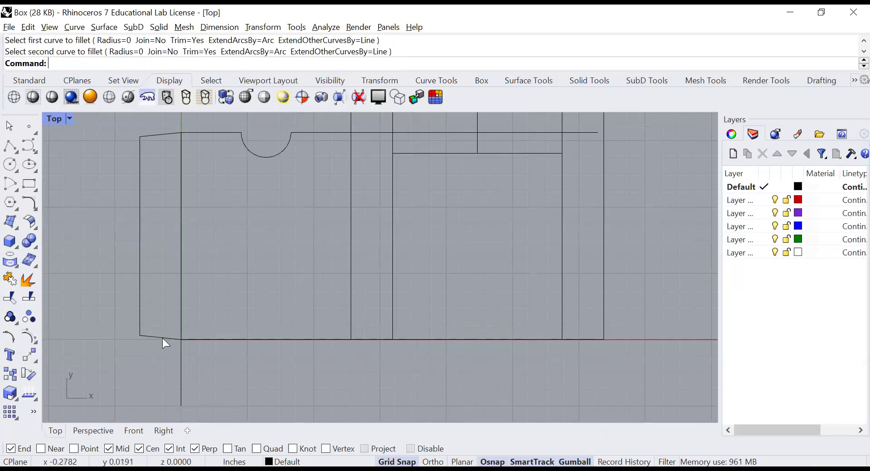
pyautogui.press('Return')
pyautogui.press('Return')
# Lengthen the vertical centre line of the arched panel by scaling it until it extends below the panels' bottom edge
pyautogui.scroll(-6, 299, 306)
pyautogui.scroll(2, 395, 222)
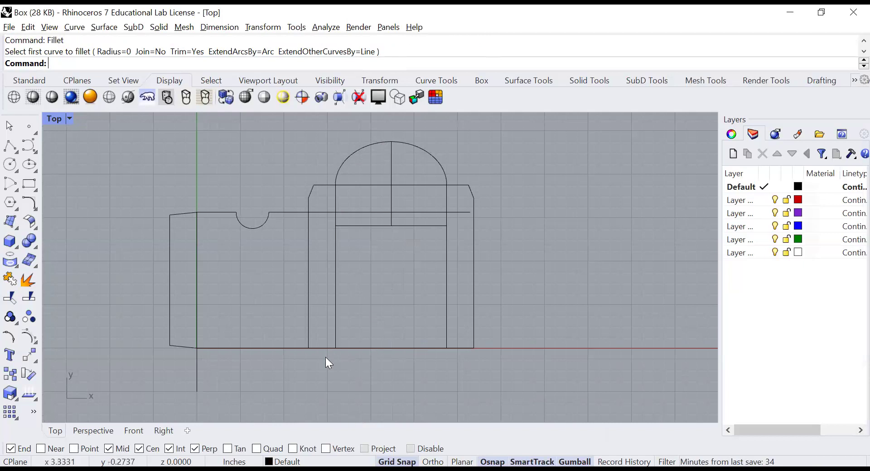
pyautogui.click(391, 192)
pyautogui.moveTo(390, 227); pyautogui.dragTo(389, 353)
pyautogui.click(348, 316)
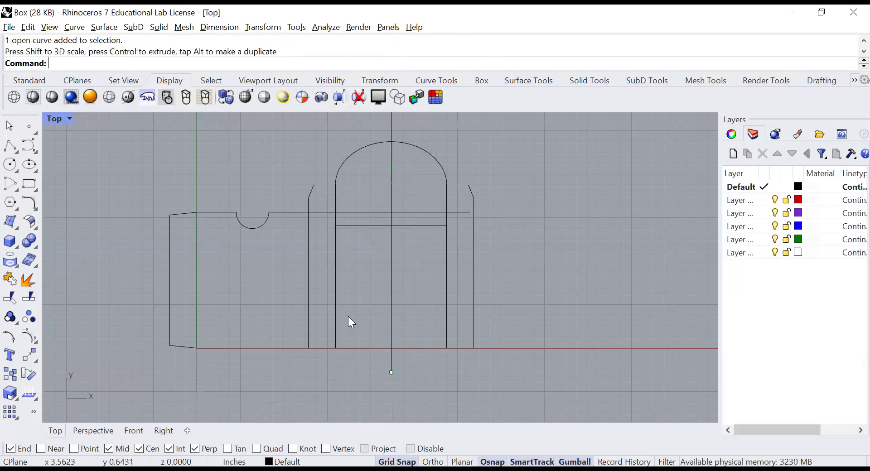
pyautogui.scroll(2, 327, 380)
pyautogui.moveTo(282, 281); pyautogui.dragTo(264, 314, button='right')
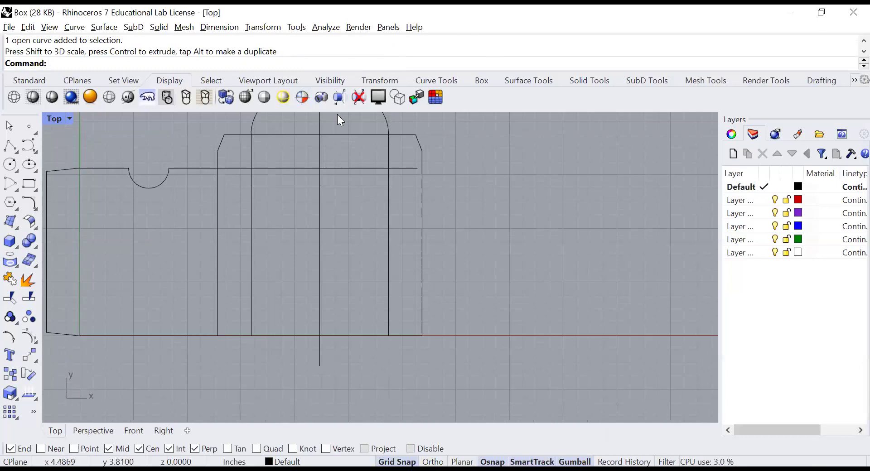
# Set the fillet radius to 0.125 inches and try to round the upper-left corner of the window on the arched panel
pyautogui.hotkey('alt', 'Tab')
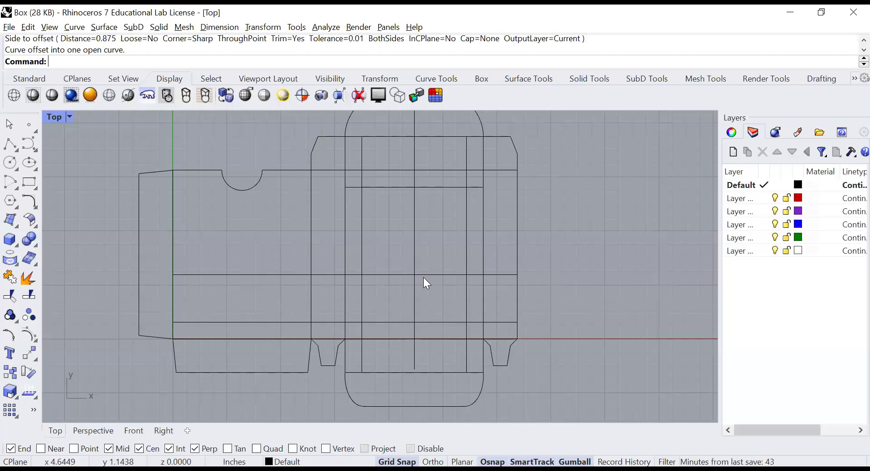
pyautogui.write('fi')
pyautogui.press('Return')
pyautogui.write('r')
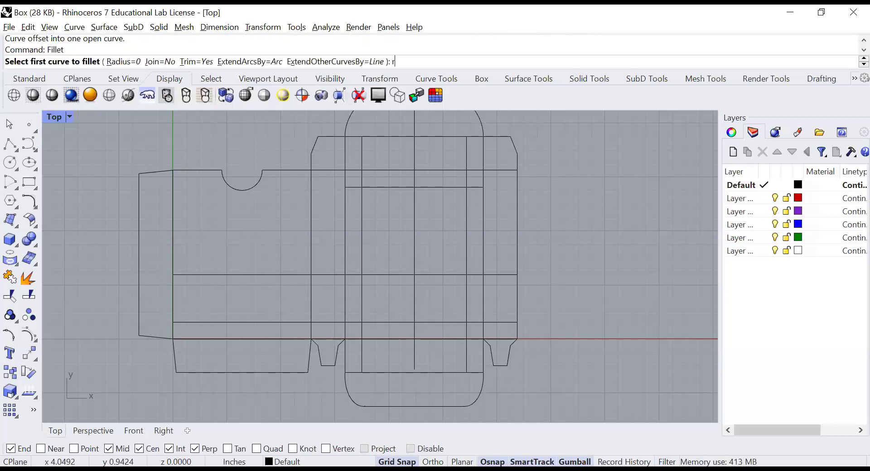
pyautogui.press('Return')
pyautogui.write('.125')
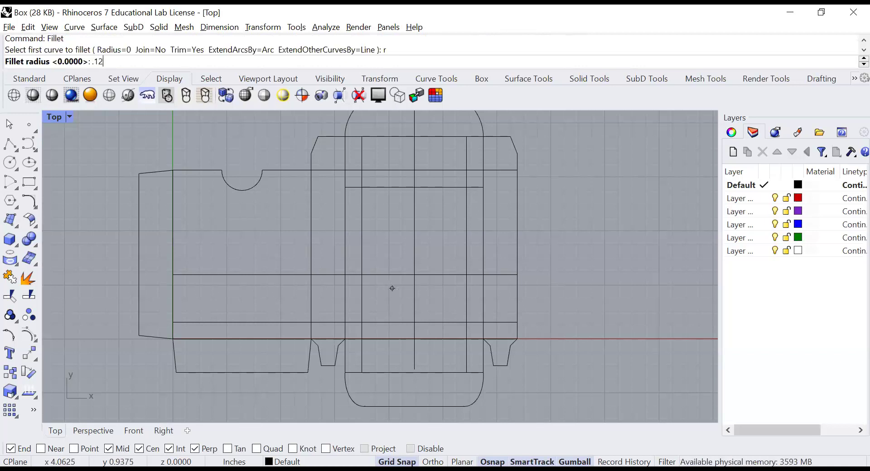
pyautogui.press('Return')
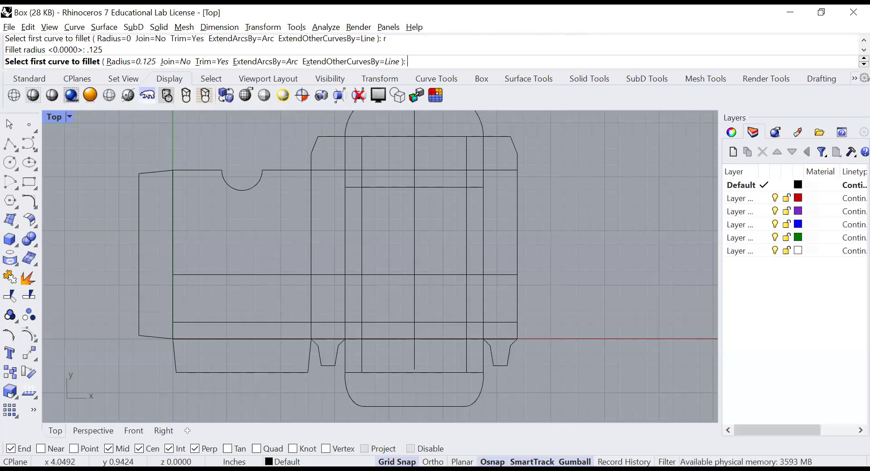
pyautogui.click(363, 302)
pyautogui.click(374, 275)
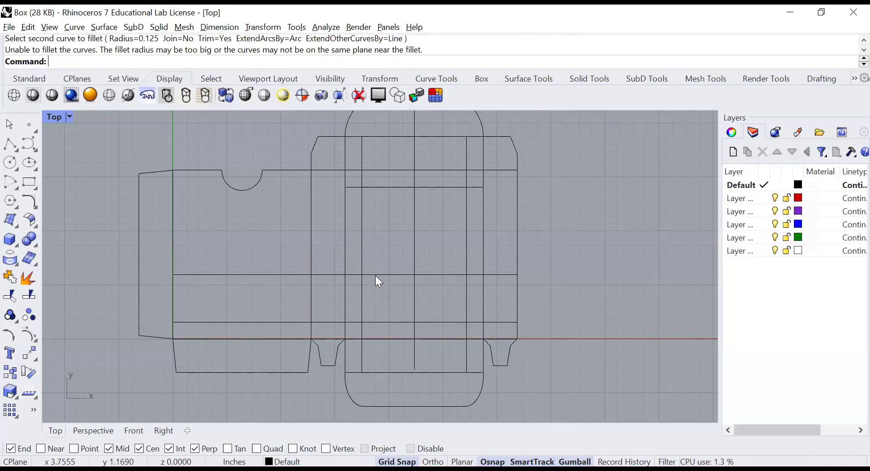
# Retry the 0.125 inch fillet between the window's upper horizontal line and left vertical line
pyautogui.press('Return')
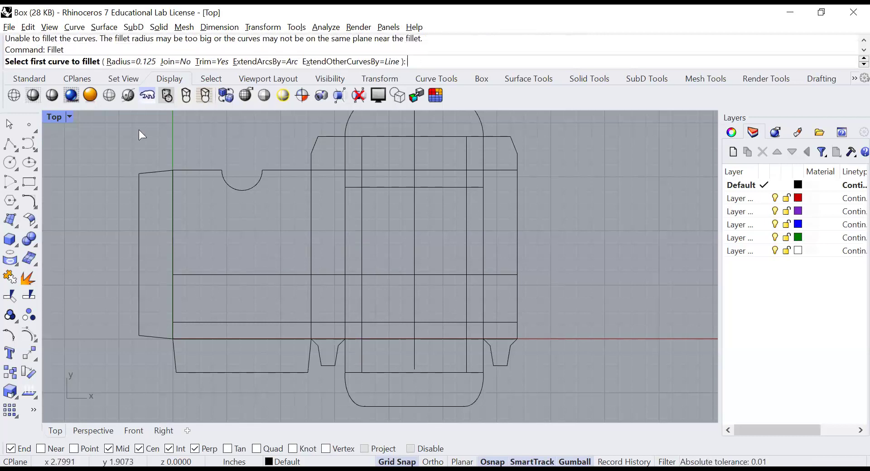
pyautogui.click(131, 62)
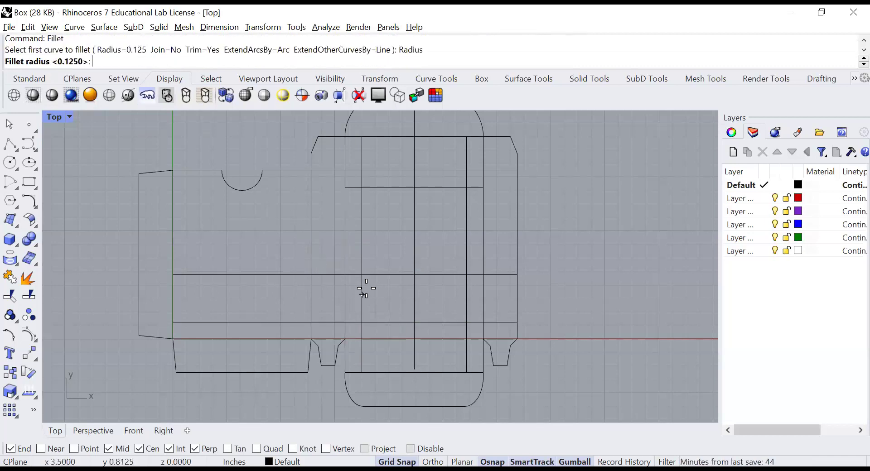
pyautogui.press('Return')
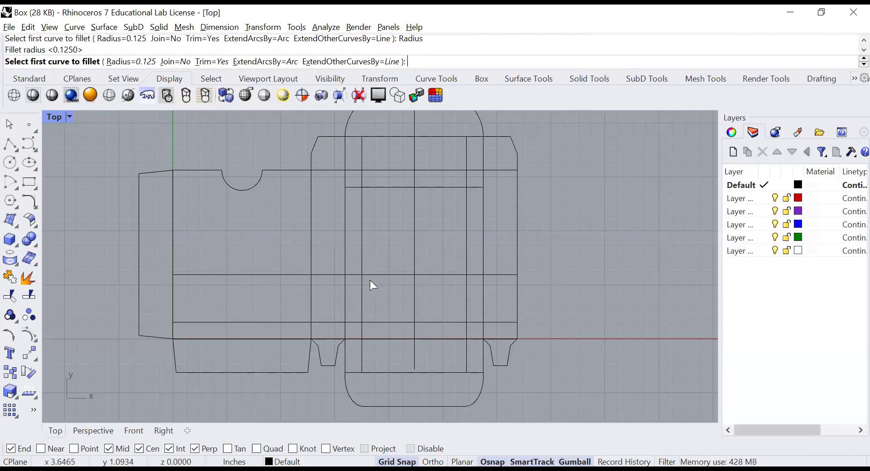
pyautogui.click(373, 274)
pyautogui.click(362, 285)
pyautogui.click(361, 287)
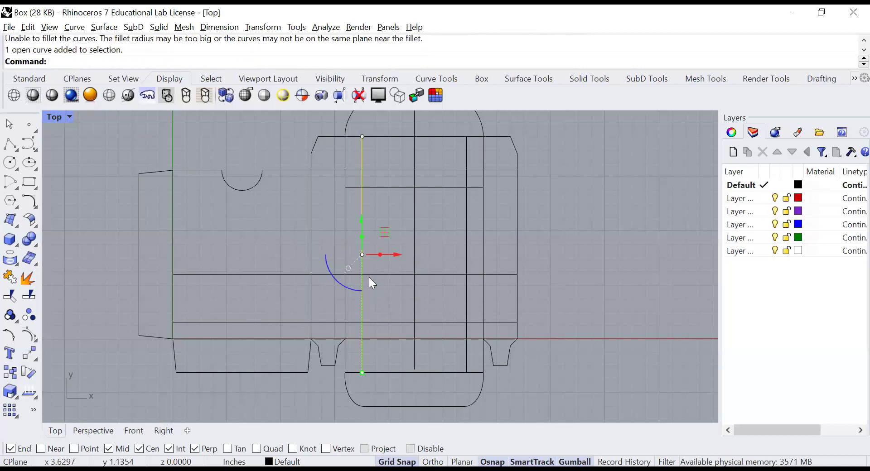
pyautogui.press('Escape')
pyautogui.press('Return')
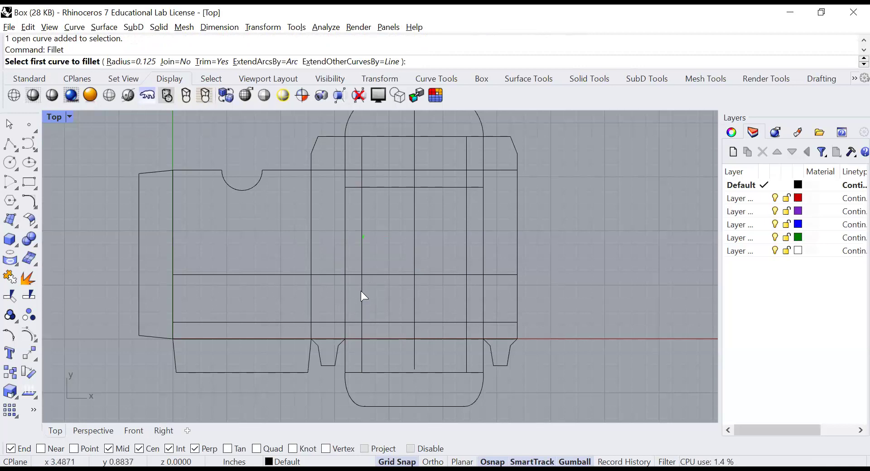
pyautogui.click(362, 291)
pyautogui.click(372, 274)
# Fillet the window's upper-right and lower-right corners with radius 0.125 inches
pyautogui.press('Return')
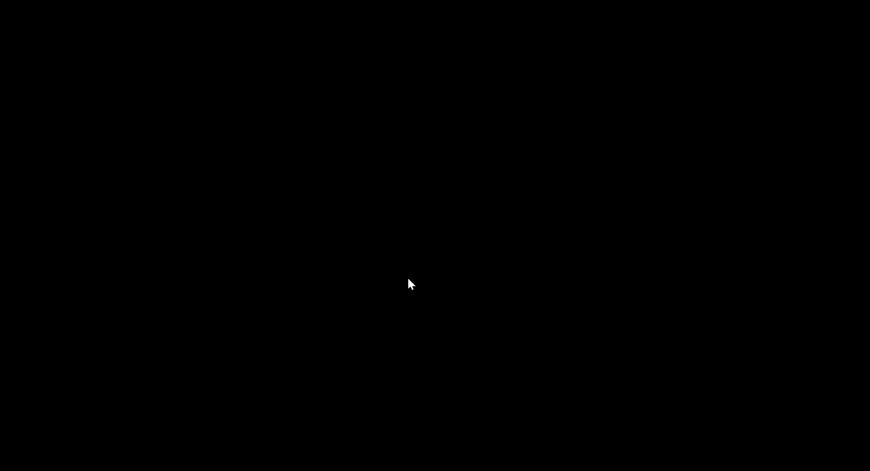
pyautogui.click(407, 275)
pyautogui.click(466, 301)
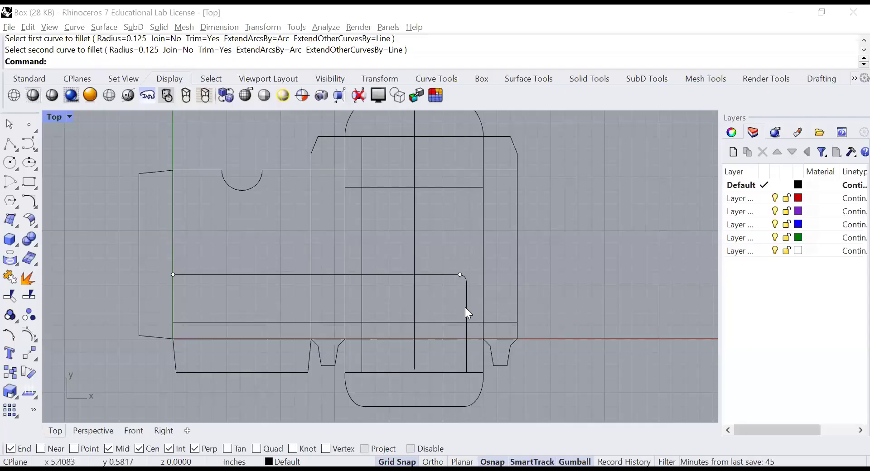
pyautogui.click(467, 307)
pyautogui.click(458, 299)
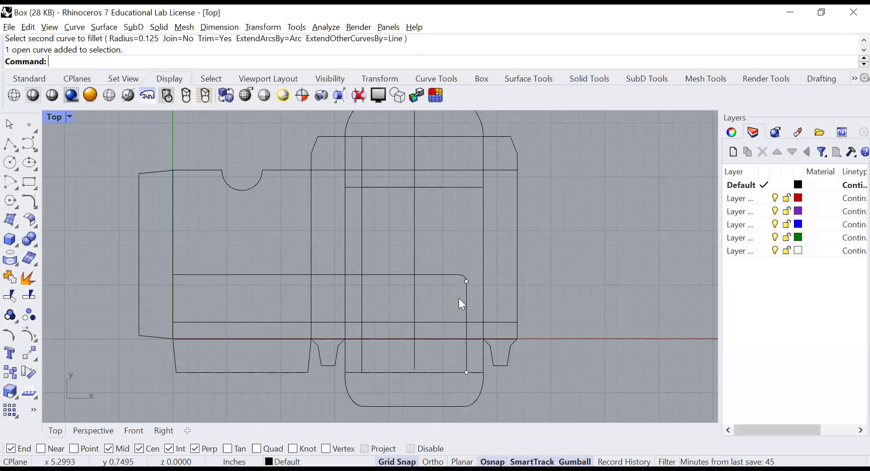
pyautogui.rightClick(459, 298)
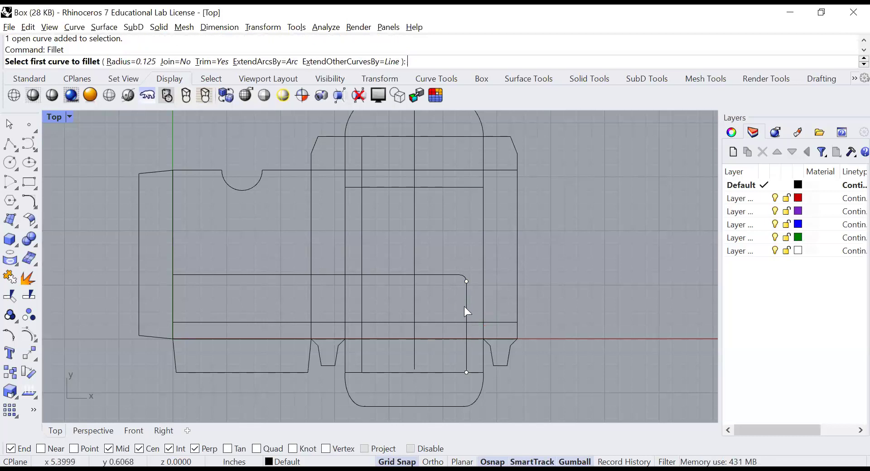
pyautogui.click(466, 307)
pyautogui.click(442, 322)
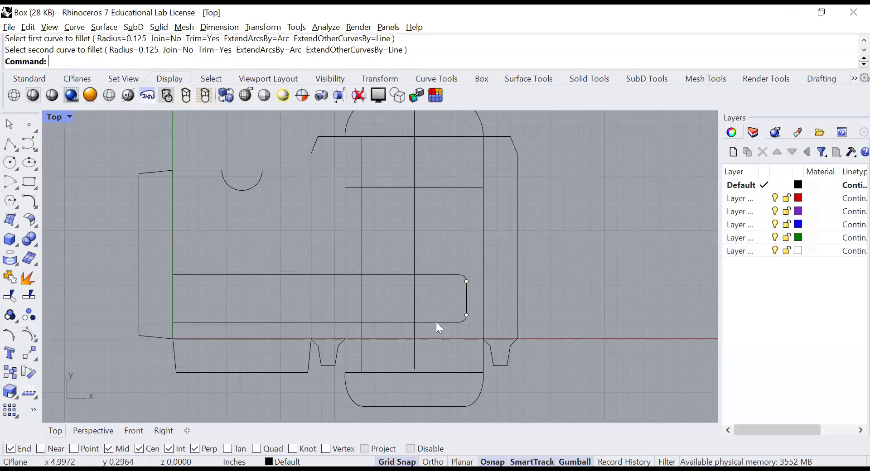
# Fillet the window's lower-left and upper-left corners with radius 0.125 inches to close the rounded rectangle
pyautogui.rightClick(393, 309)
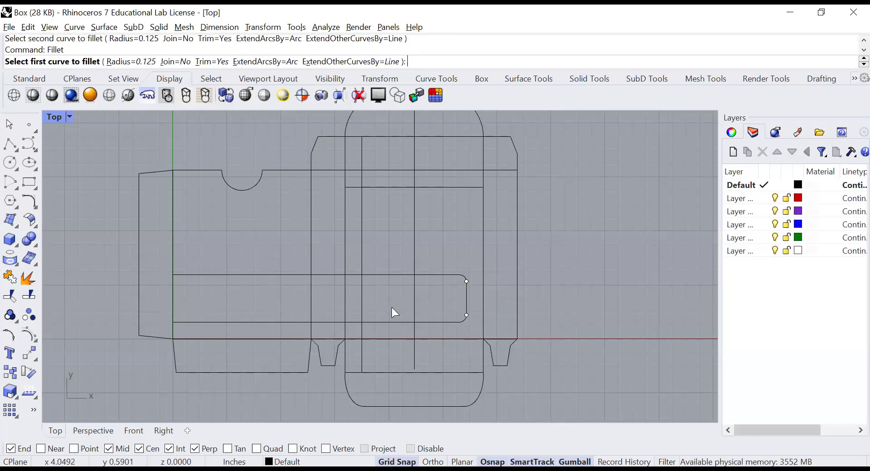
pyautogui.click(394, 321)
pyautogui.click(359, 306)
pyautogui.click(360, 305)
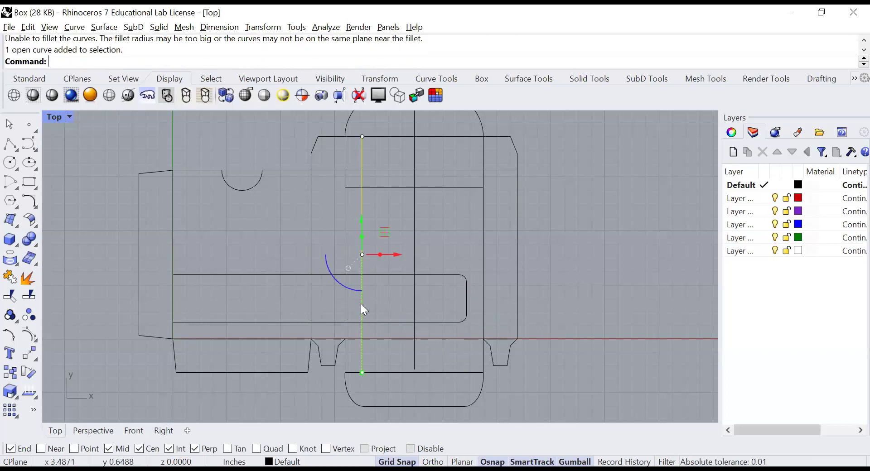
pyautogui.click(361, 305)
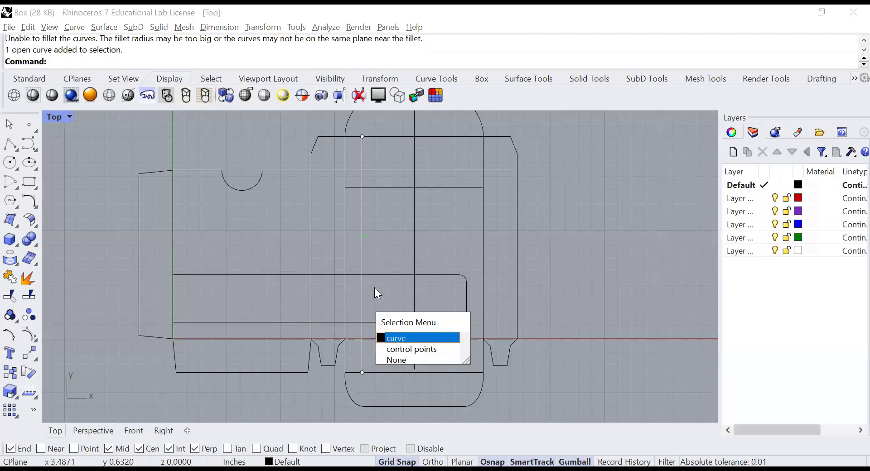
pyautogui.click(396, 247)
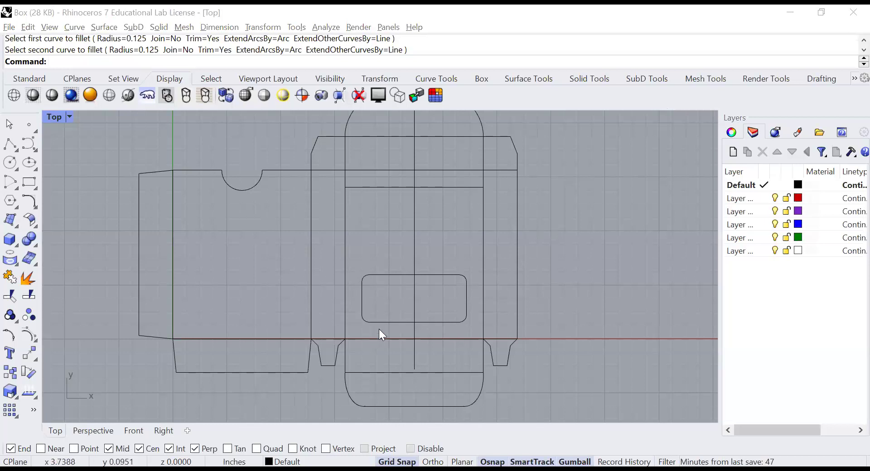
pyautogui.scroll(-2, 331, 291)
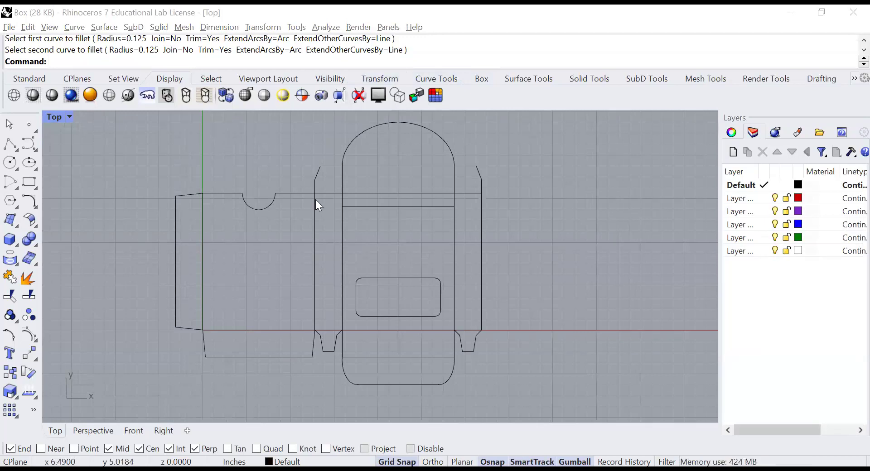
# Draw a circle of radius 0.125 inches centred on each end of the fold line between the glue flap and the notched panel
pyautogui.hotkey('alt', 'Tab')
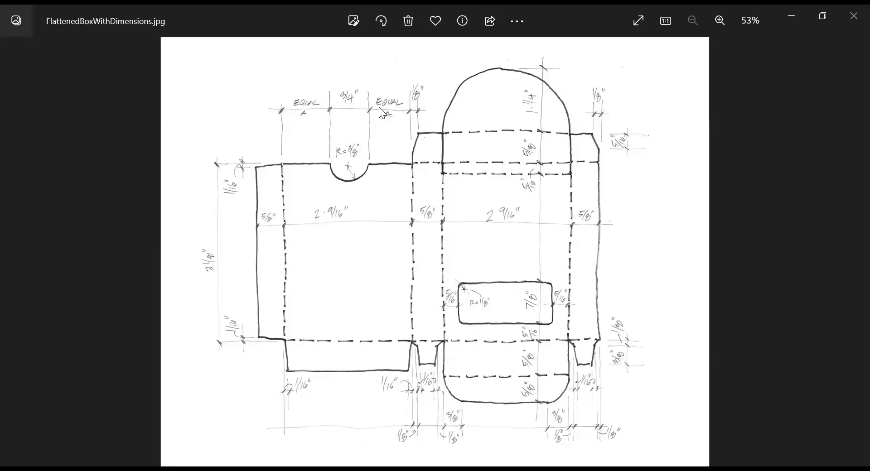
pyautogui.hotkey('alt', 'Tab')
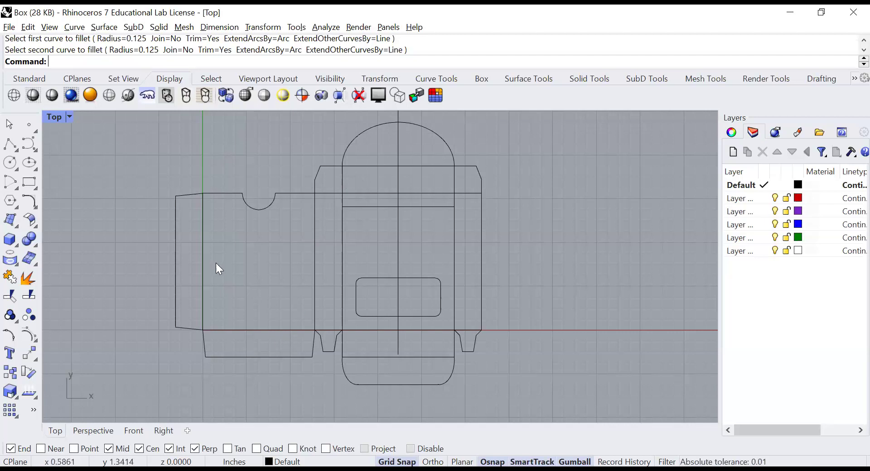
pyautogui.click(204, 263)
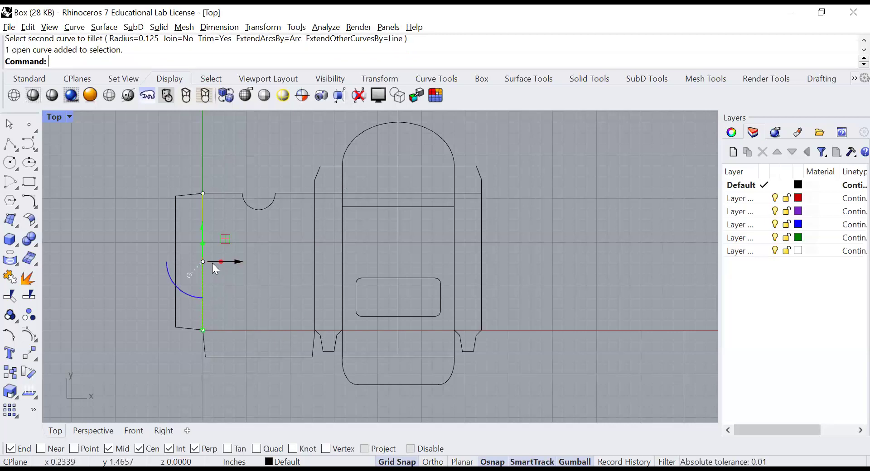
pyautogui.scroll(1, 199, 227)
pyautogui.scroll(-1, 201, 232)
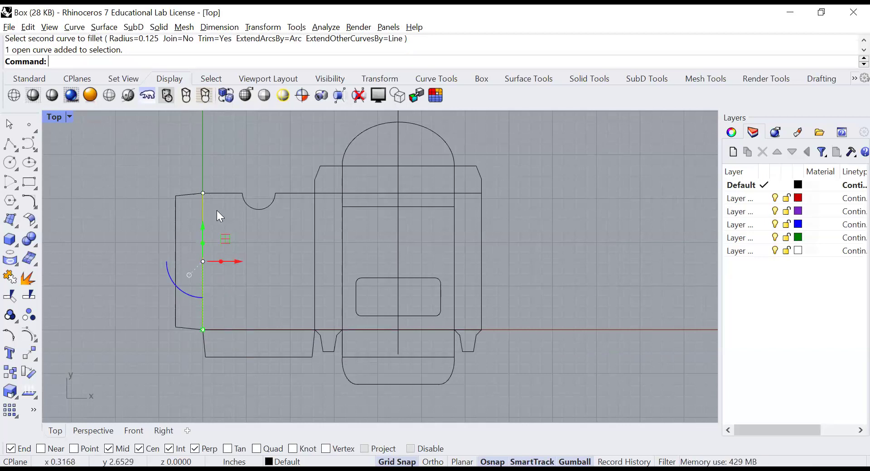
pyautogui.scroll(2, 200, 190)
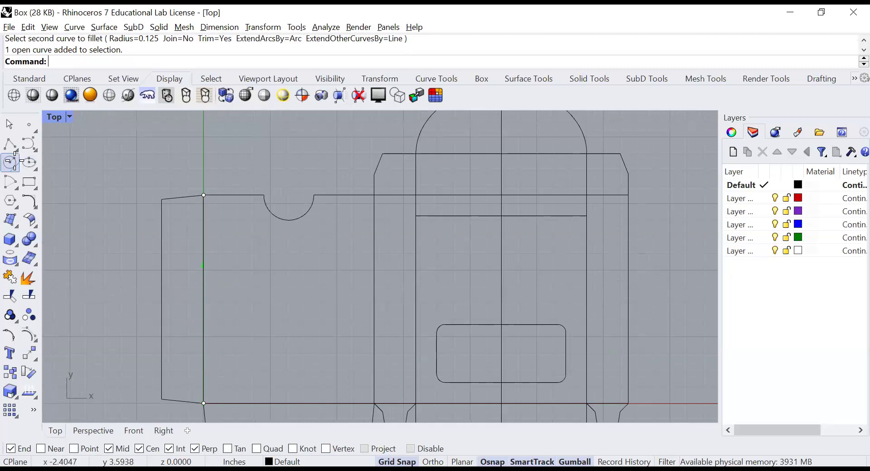
pyautogui.click(11, 162)
pyautogui.click(204, 195)
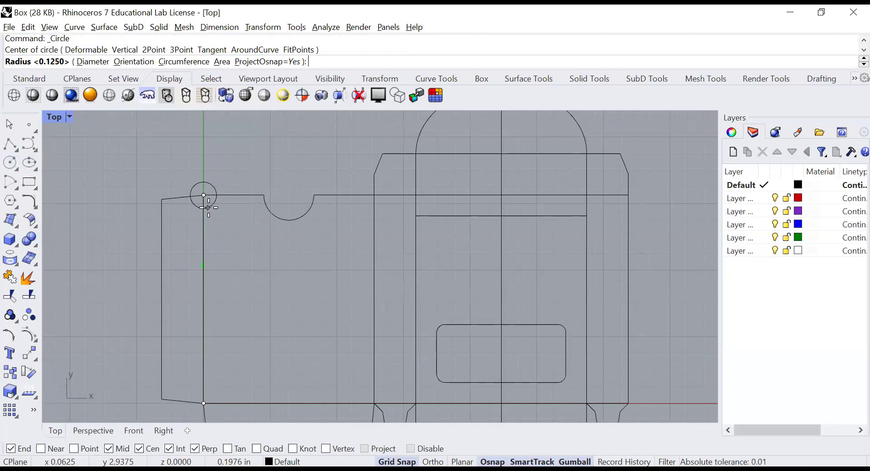
pyautogui.write('.')
pyautogui.press('BackSpace')
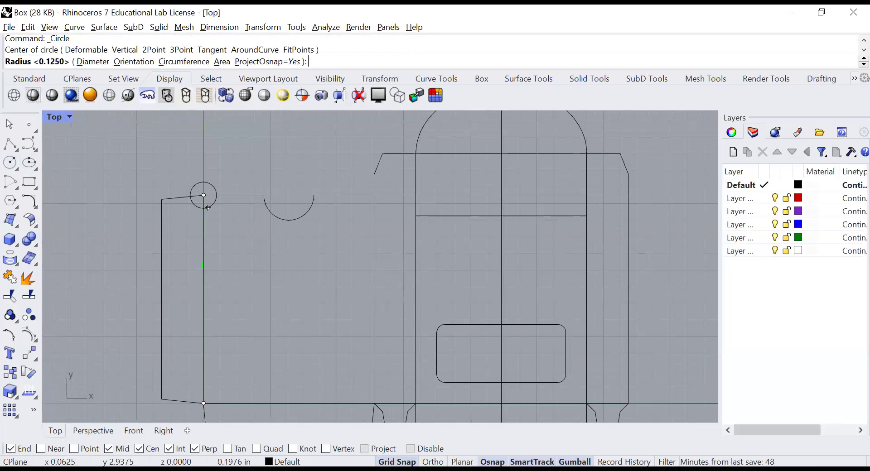
pyautogui.press('Return')
pyautogui.press('Return')
pyautogui.click(204, 403)
pyautogui.press('Return')
# Trim away the glue flap's fold line between the two end circles, leaving a short stub at each end
pyautogui.write('trim')
pyautogui.press('Return')
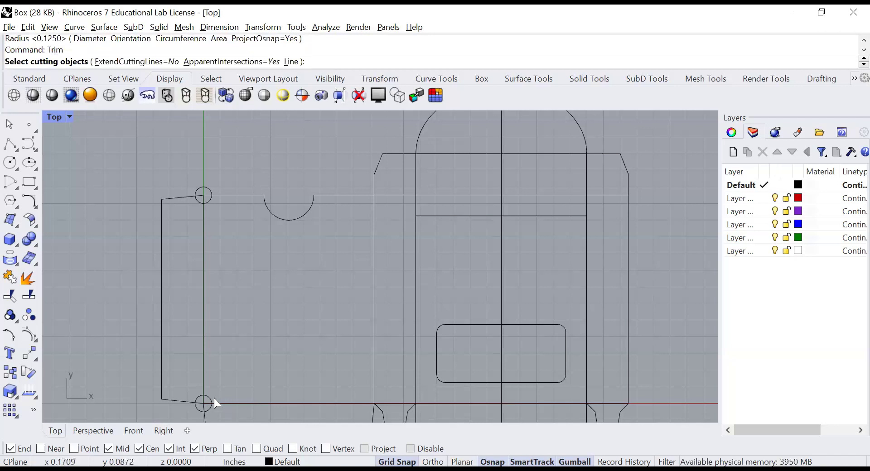
pyautogui.click(210, 398)
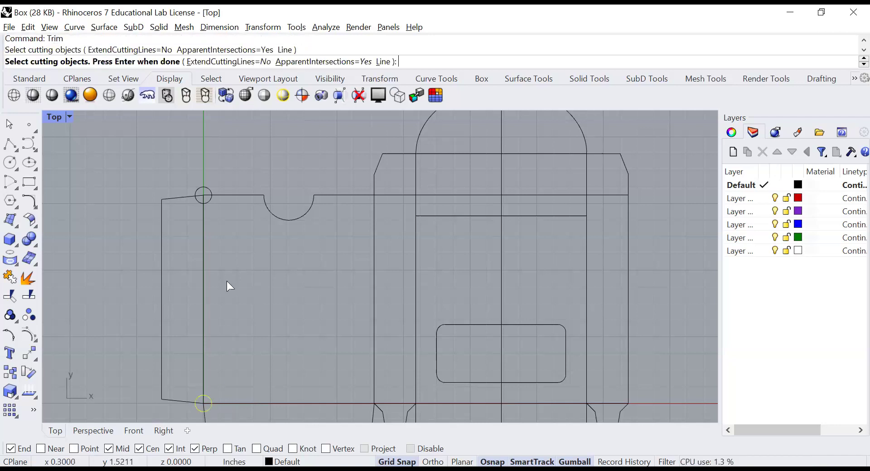
pyautogui.click(207, 203)
pyautogui.click(203, 249)
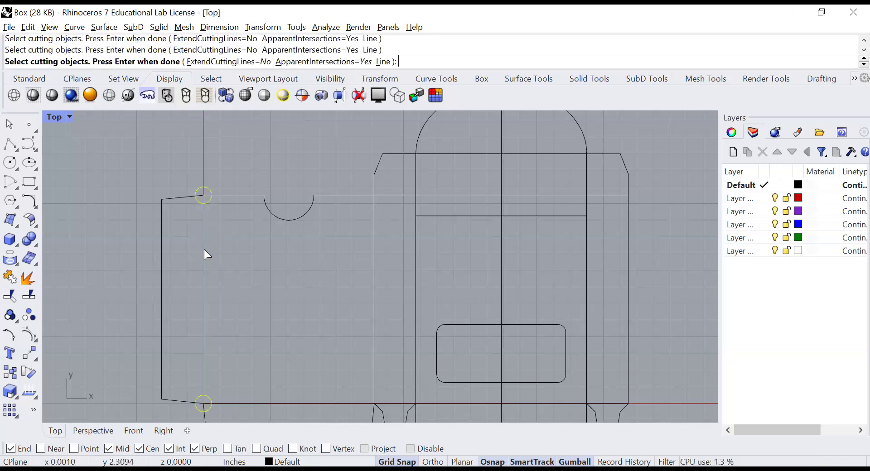
pyautogui.press('Return')
pyautogui.click(204, 249)
pyautogui.press('Return')
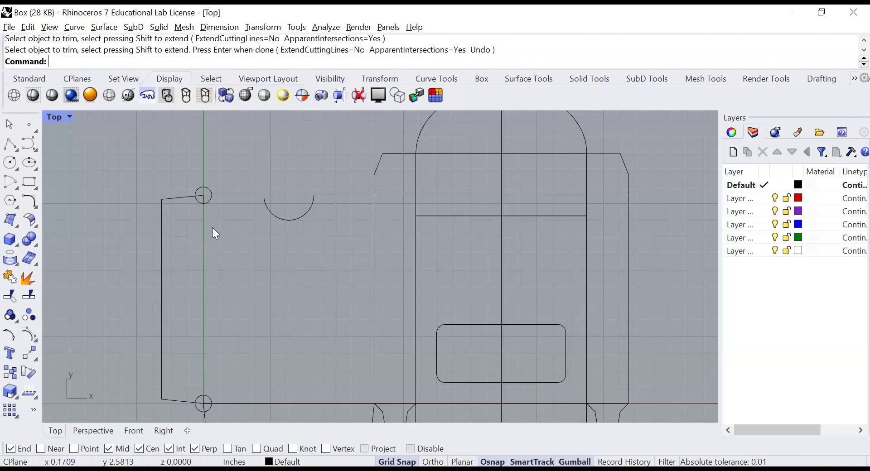
pyautogui.click(210, 200)
pyautogui.write('Extend')
pyautogui.press('Return')
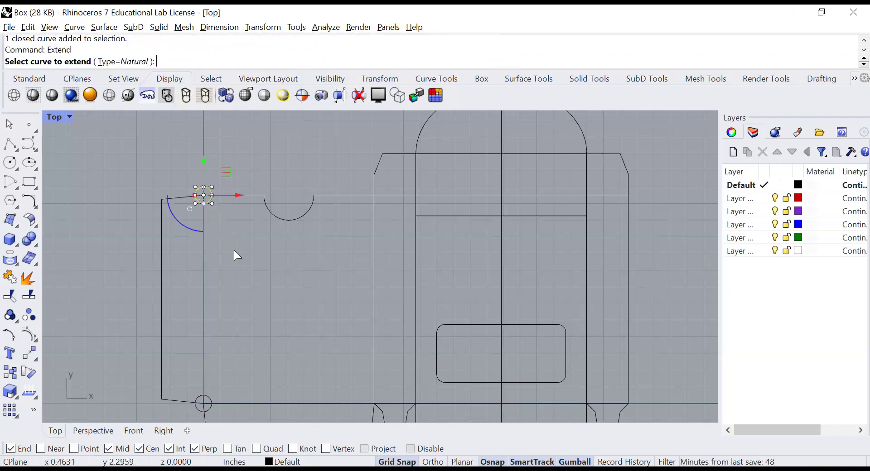
pyautogui.press('Escape')
# Delete the two construction circles at the upper and lower ends of the glue flap's fold line
pyautogui.click(209, 202)
pyautogui.press('Delete')
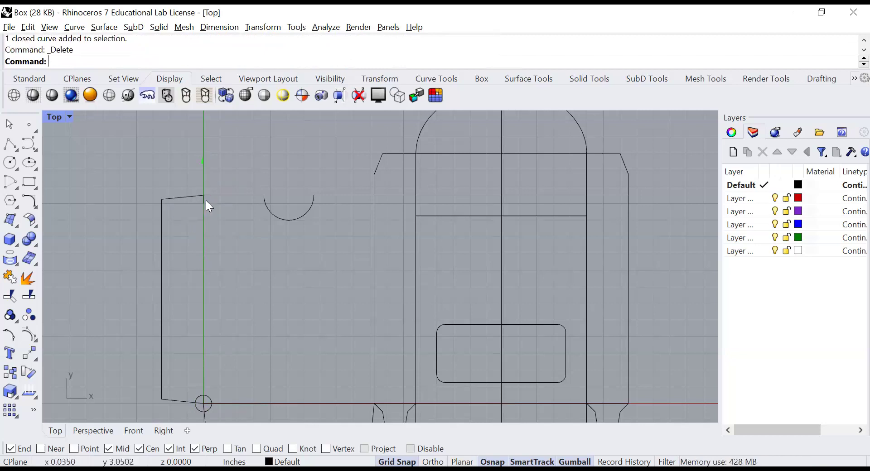
pyautogui.click(206, 200)
pyautogui.click(225, 243)
pyautogui.click(194, 399)
pyautogui.press('Delete')
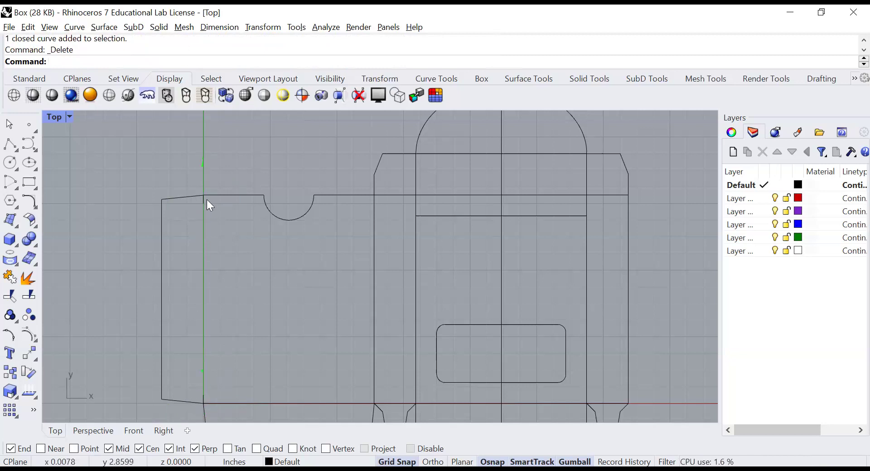
pyautogui.scroll(-3, 291, 329)
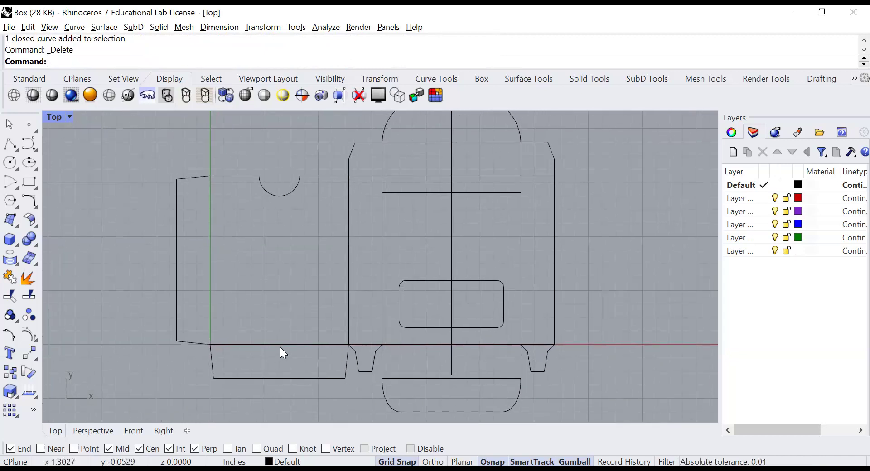
# Inspect the whole flattened box outline, checking the fold-line stubs around the notched panel, upper flaps, window panel and lower tabs
pyautogui.scroll(-1, 339, 332)
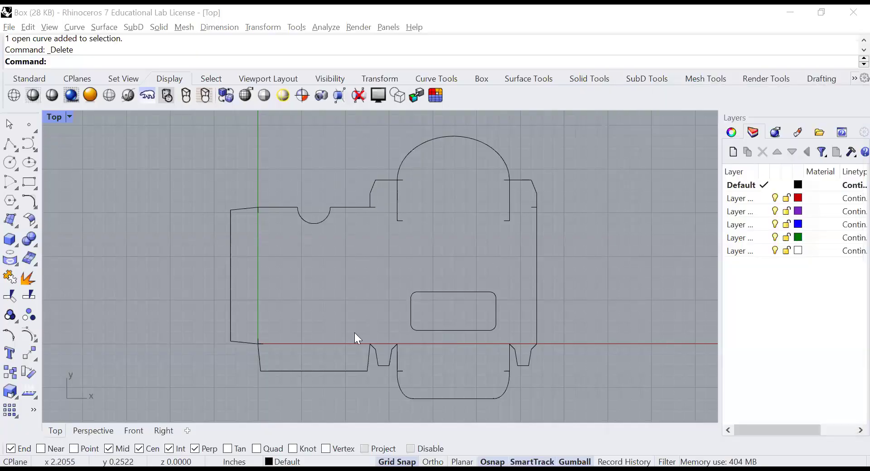
pyautogui.scroll(2, 366, 234)
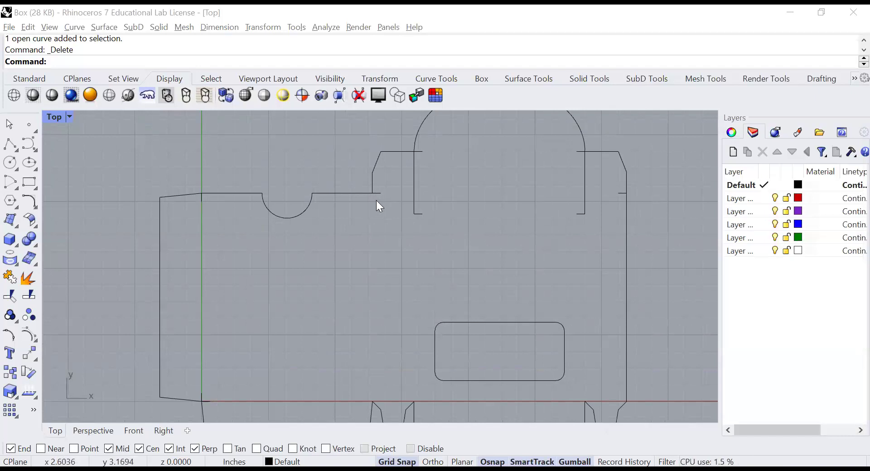
pyautogui.scroll(-4, 403, 375)
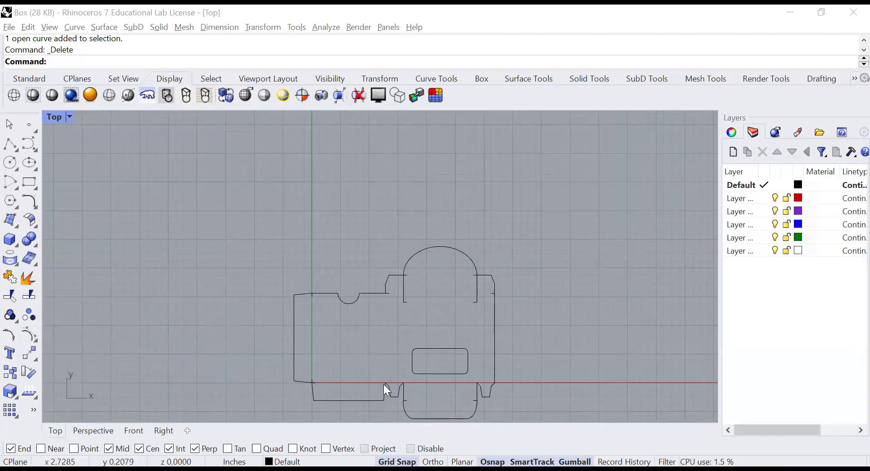
pyautogui.scroll(4, 383, 382)
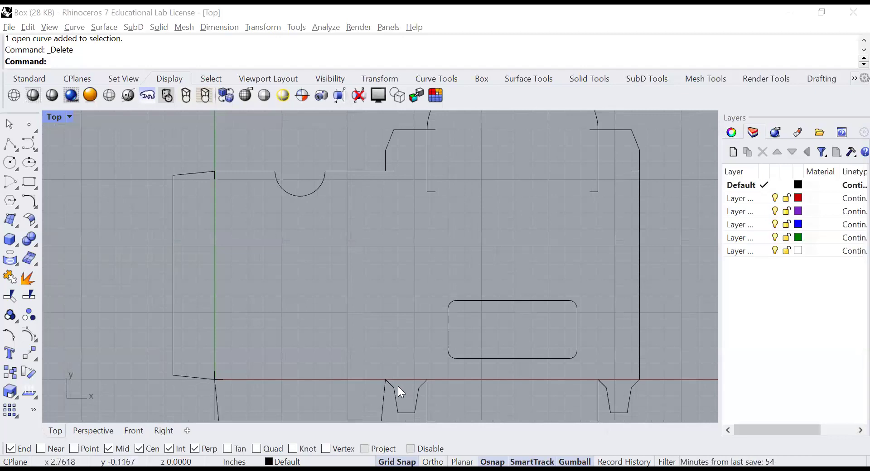
pyautogui.scroll(-2, 459, 310)
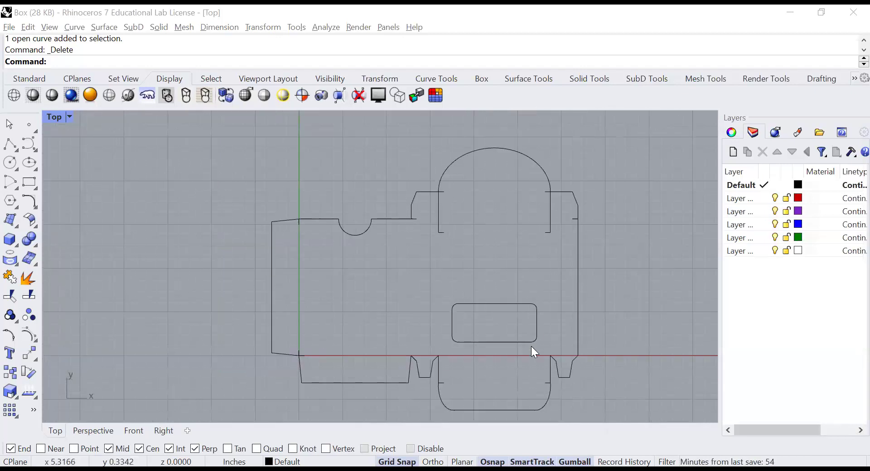
pyautogui.scroll(1, 497, 375)
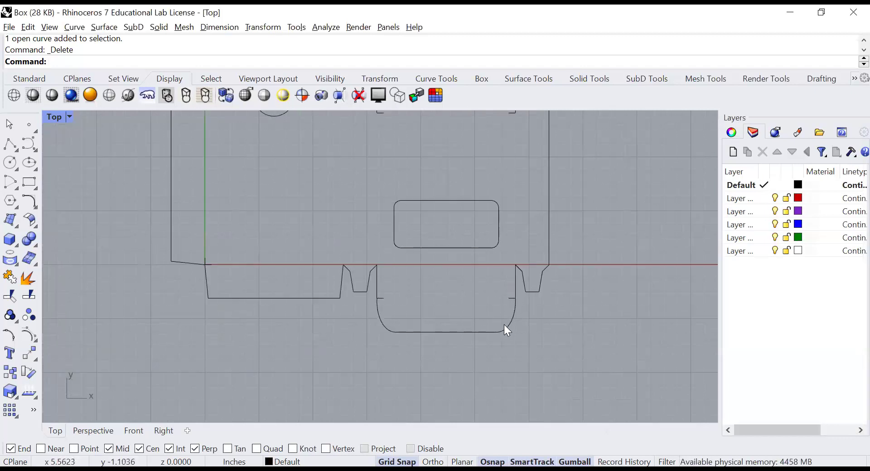
pyautogui.scroll(-6, 361, 258)
pyautogui.scroll(5, 342, 255)
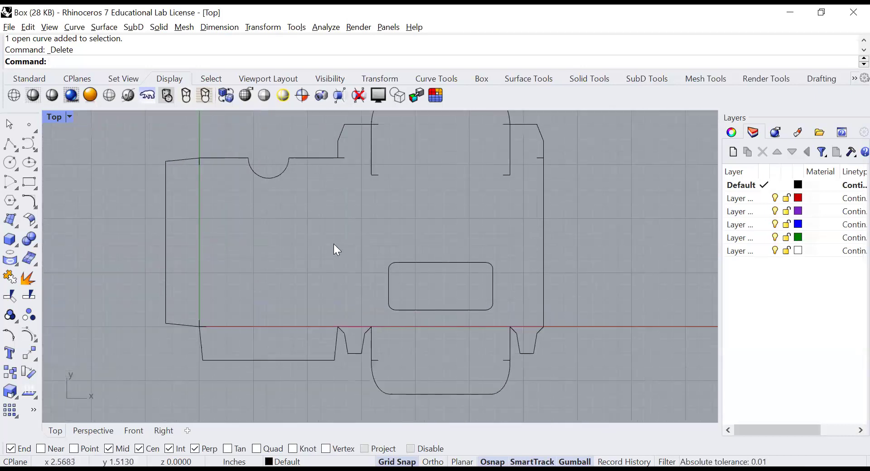
pyautogui.scroll(-2, 322, 298)
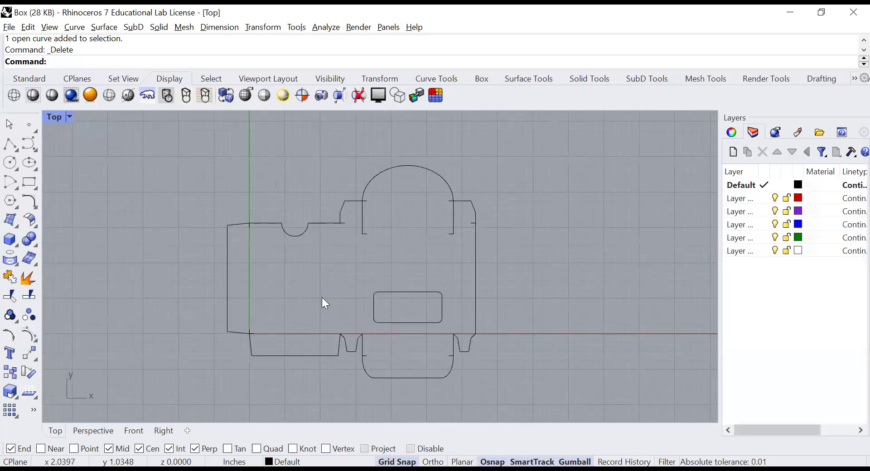
pyautogui.scroll(-2, 313, 311)
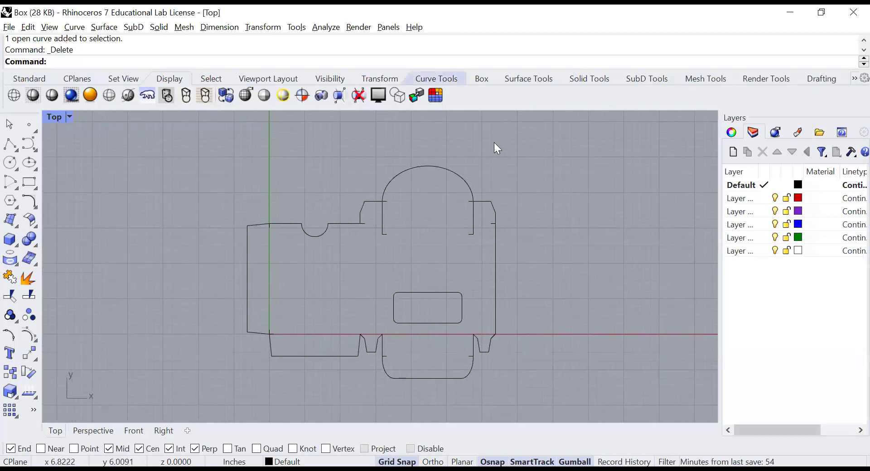